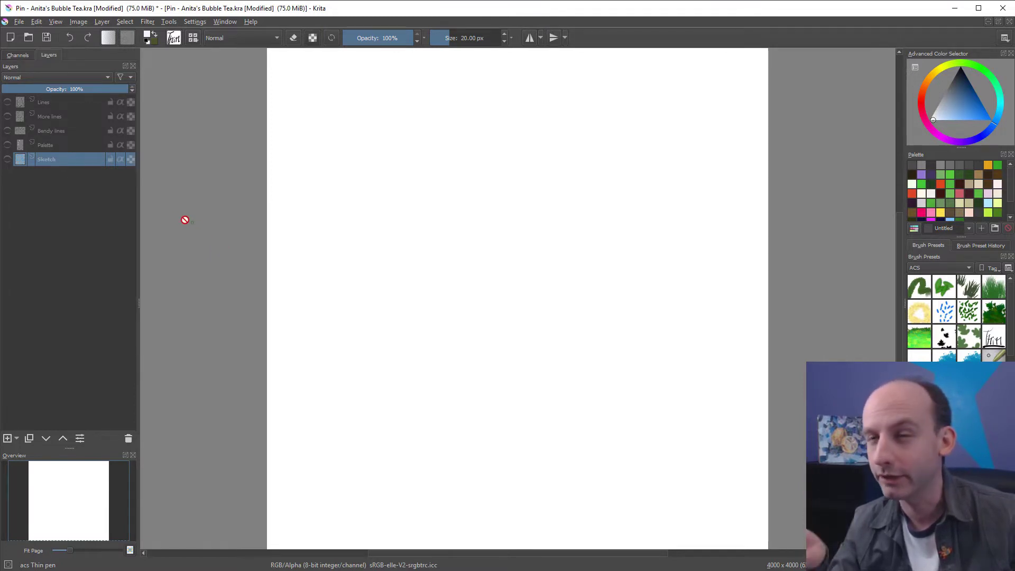
Show the Sketch layer so the blue mushroom-with-bubble-tea sketch appears on the canvas
left_click(7, 160)
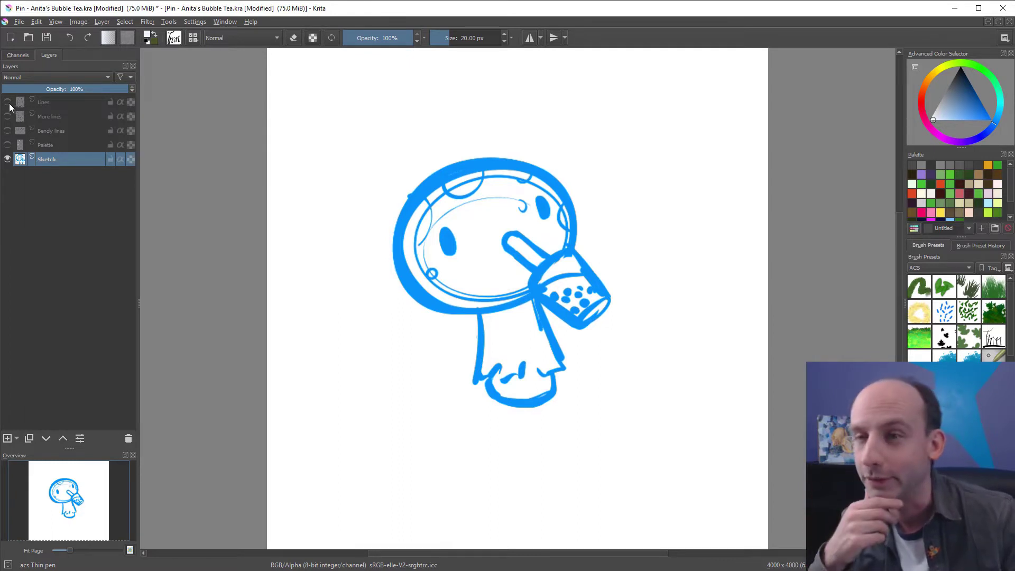
Make the Lines, More lines and Bendy lines layers visible over the sketch
left_click(8, 103)
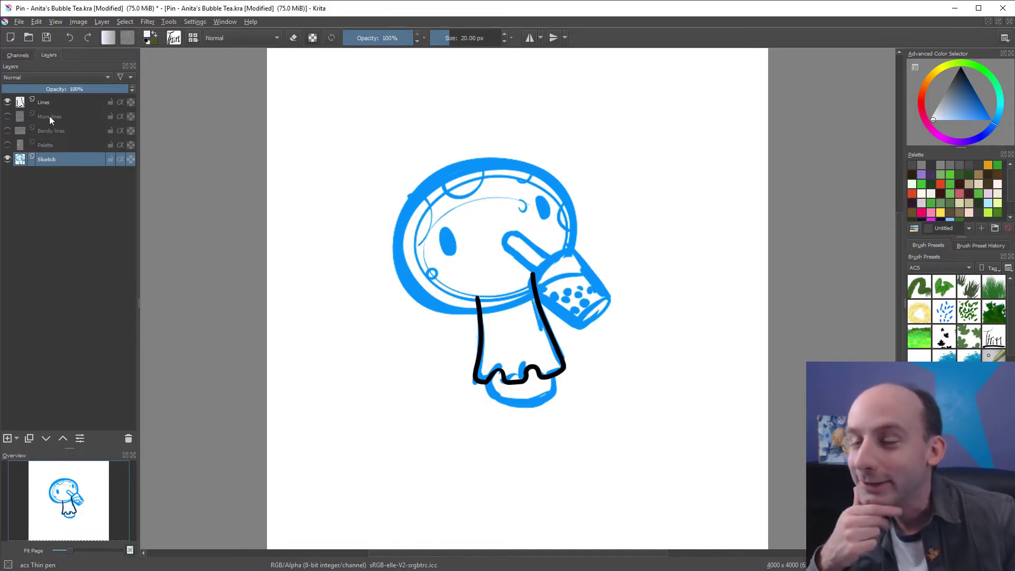
left_click(10, 118)
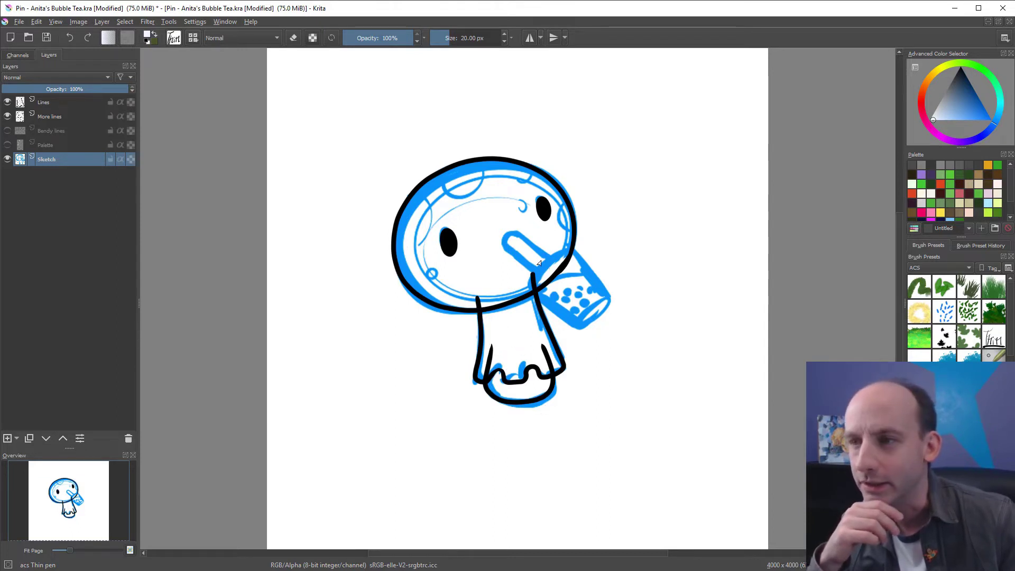
left_click(7, 131)
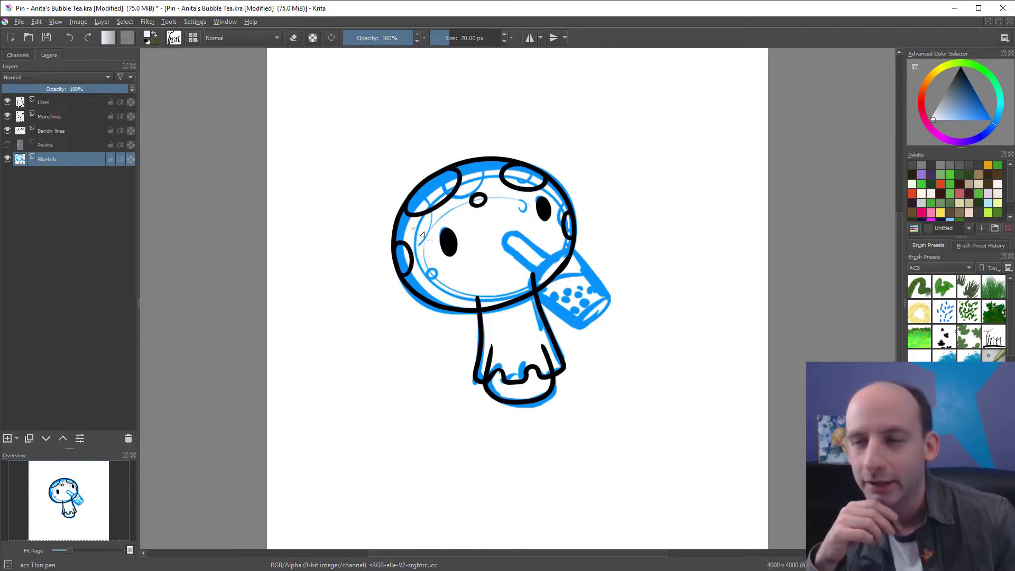
Show the Palette layer's colour swatches and arrows beside the line art
left_click(8, 145)
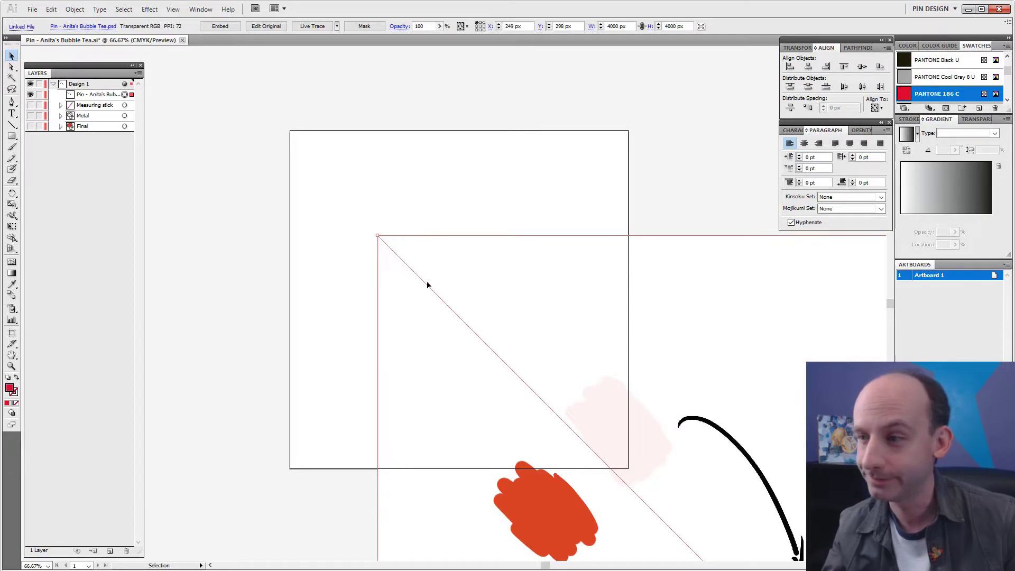
Move the placed drawing up-left and zoom out until the whole artwork fits in view
left_click_drag(691, 485, 325, 190)
left_click_drag(505, 359, 452, 259)
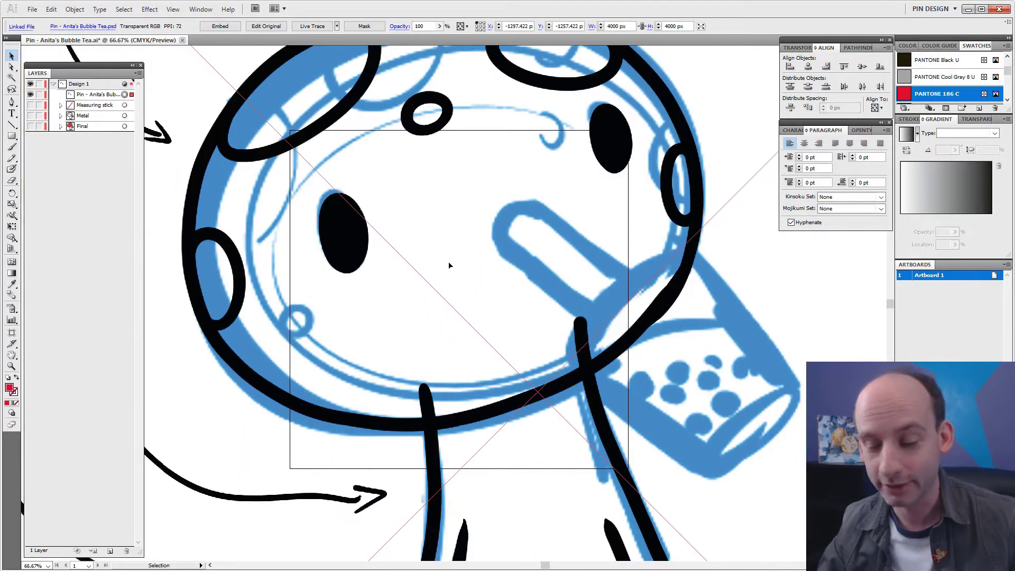
key("z")
left_click(451, 276, "alt")
left_click(450, 286, "alt")
left_click(451, 291, "alt")
key("v")
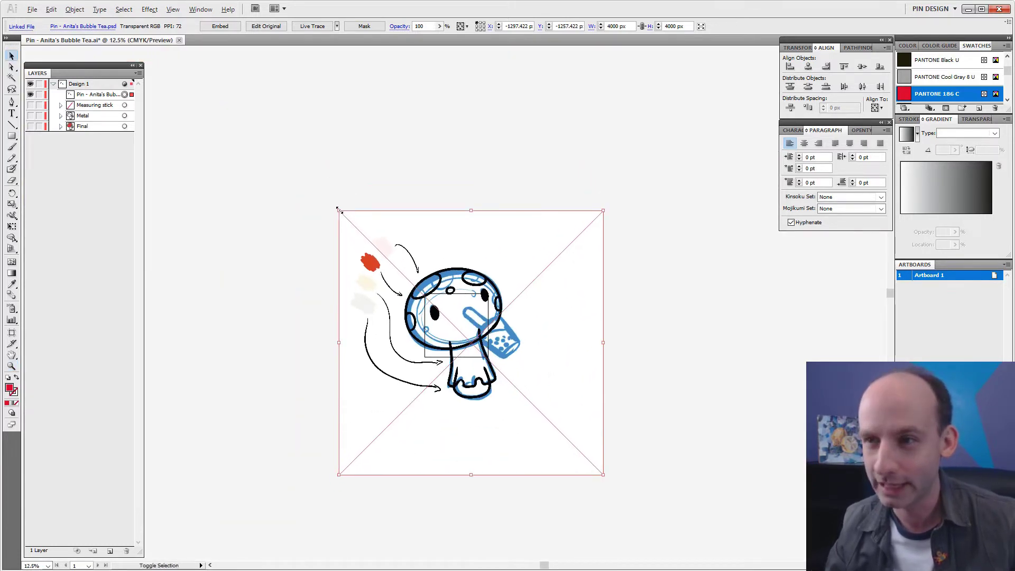
Scale the drawing to 896 × 896 px, place it on the artboard and zoom in
left_click_drag(339, 210, 441, 321)
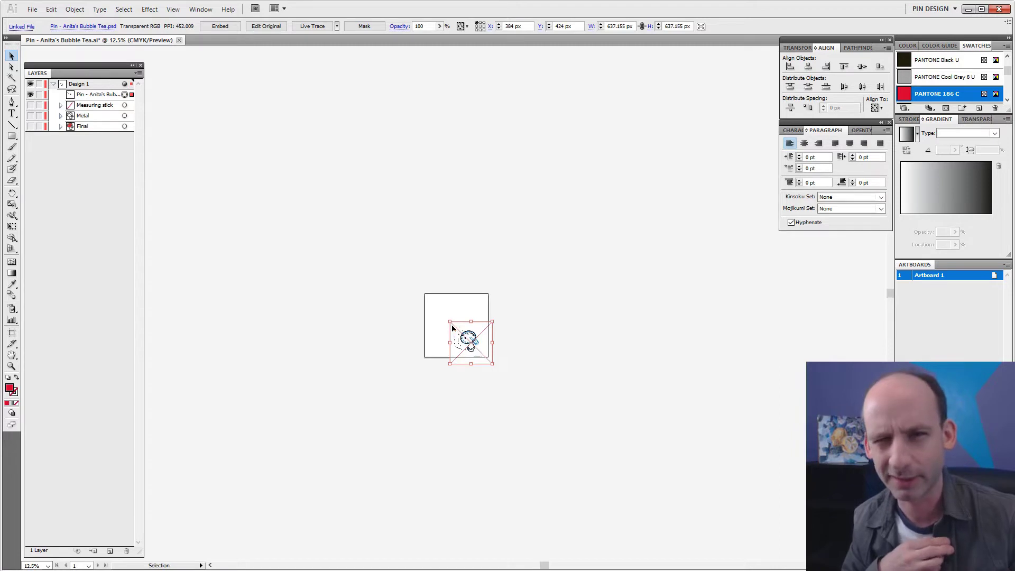
left_click_drag(450, 328, 486, 354)
mouse_move(430, 297)
left_mouse_down()
mouse_move(421, 290)
mouse_move(427, 298)
left_mouse_up()
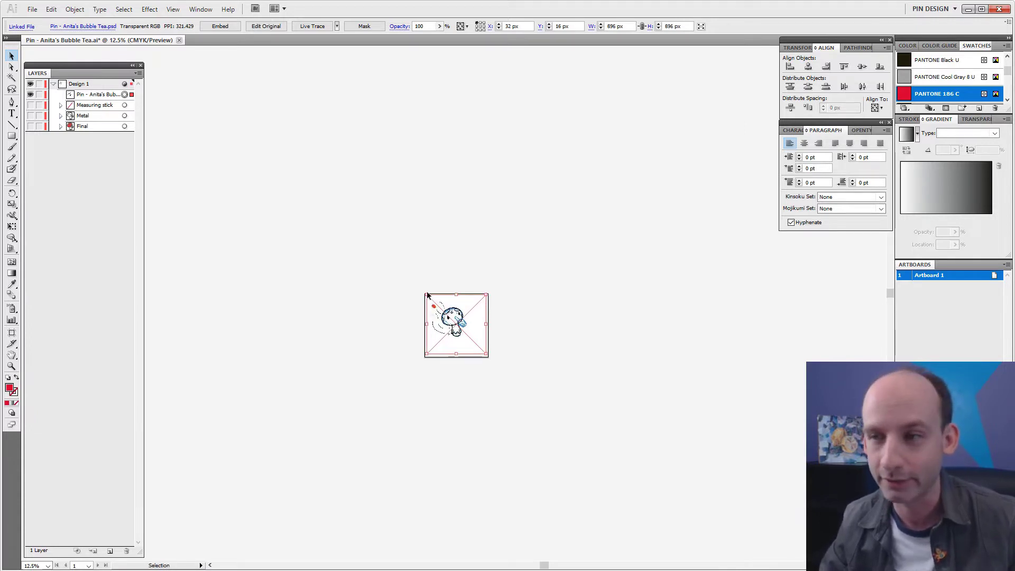
key("z")
left_click_drag(405, 274, 530, 408)
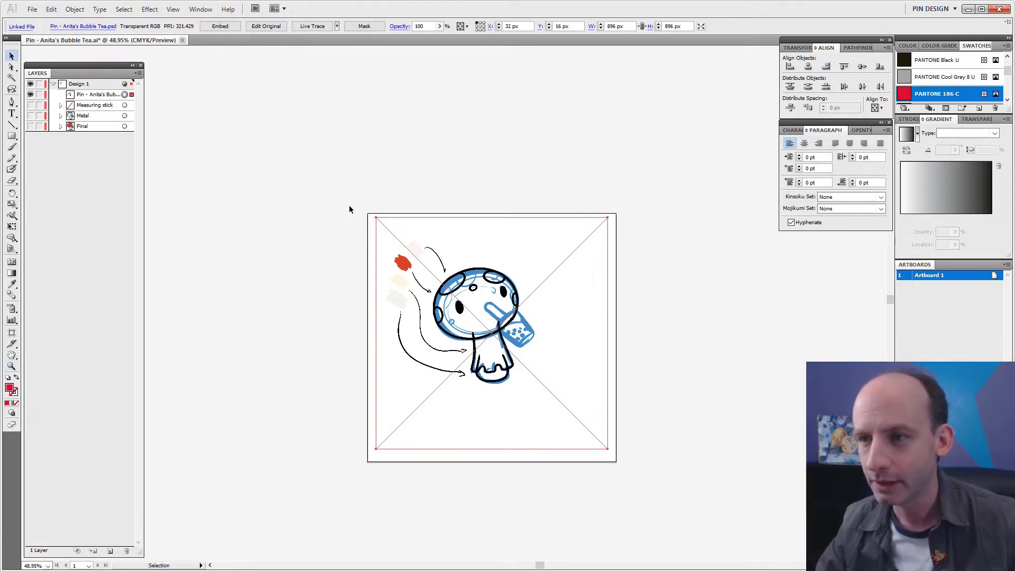
key("v")
left_click_drag(455, 313, 434, 273)
key("z")
left_click_drag(295, 161, 624, 453)
key("v")
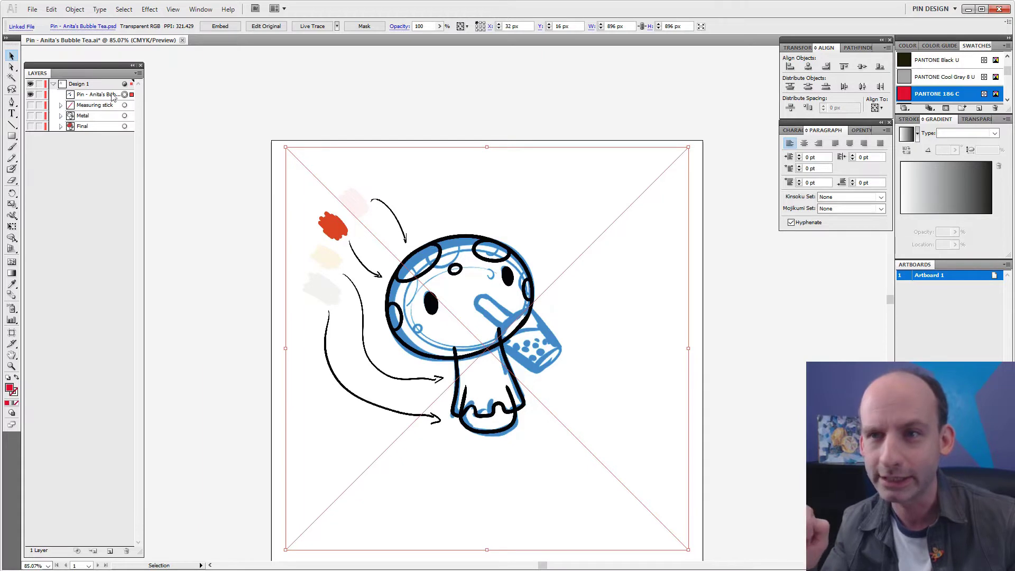
Embed the linked Photoshop drawing, converting its layers to objects
left_click(203, 26)
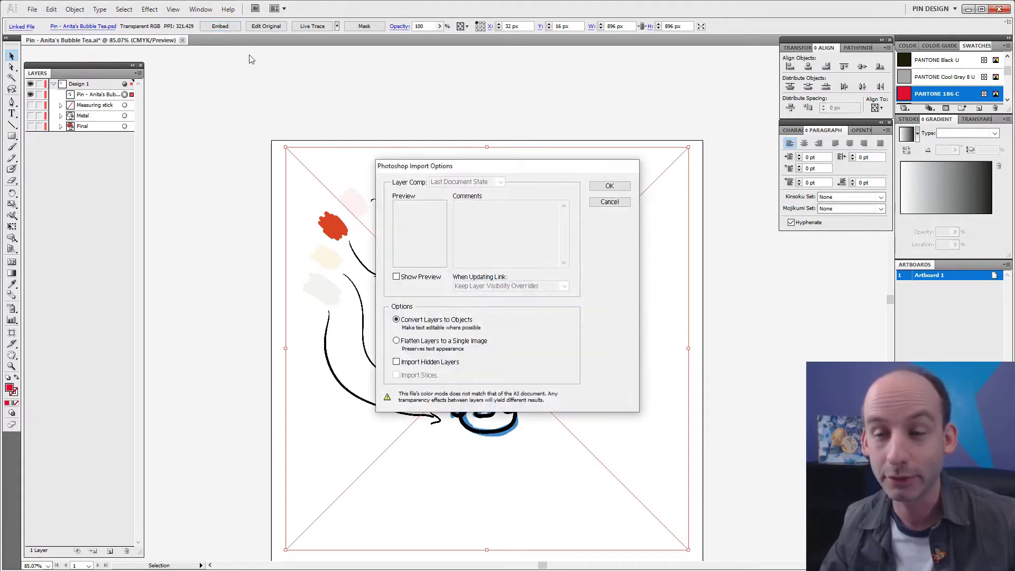
left_click(599, 191)
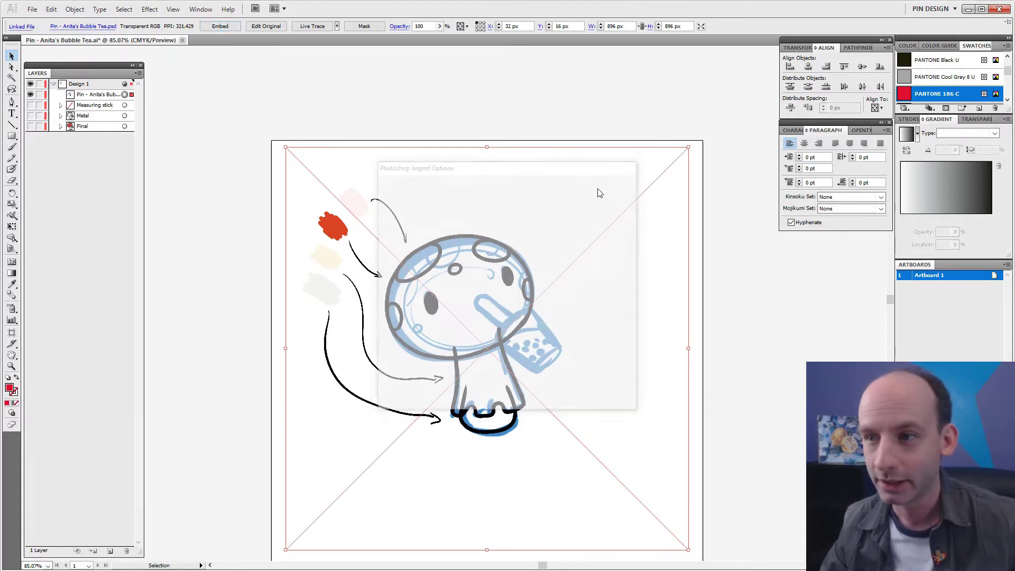
left_click(61, 94)
left_click(60, 95)
left_click(61, 95)
left_click(131, 106)
key("ctrl+shift+a")
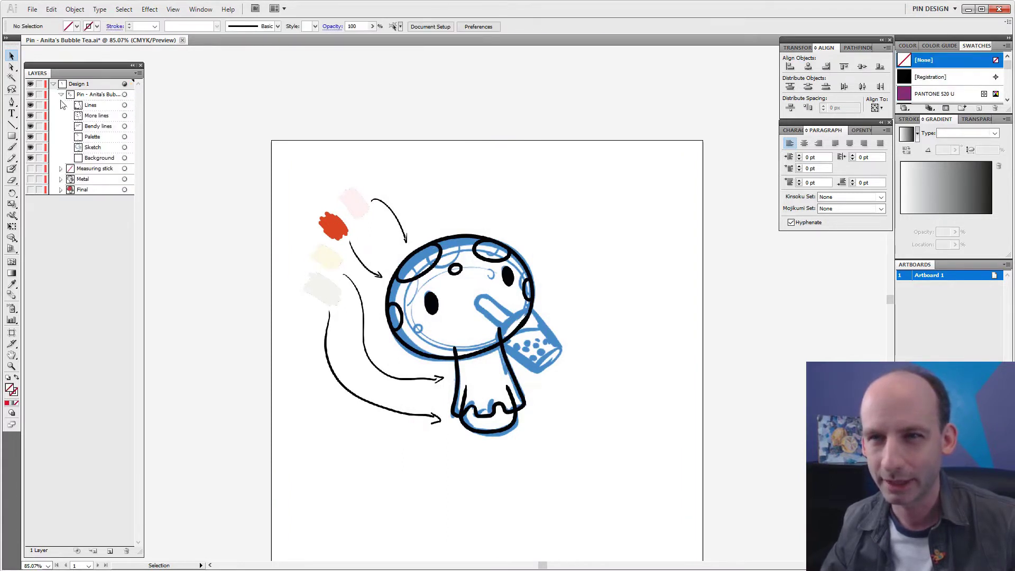
Ungroup the drawing's contents into separate layers and deselect
left_click(61, 94)
left_click(128, 96)
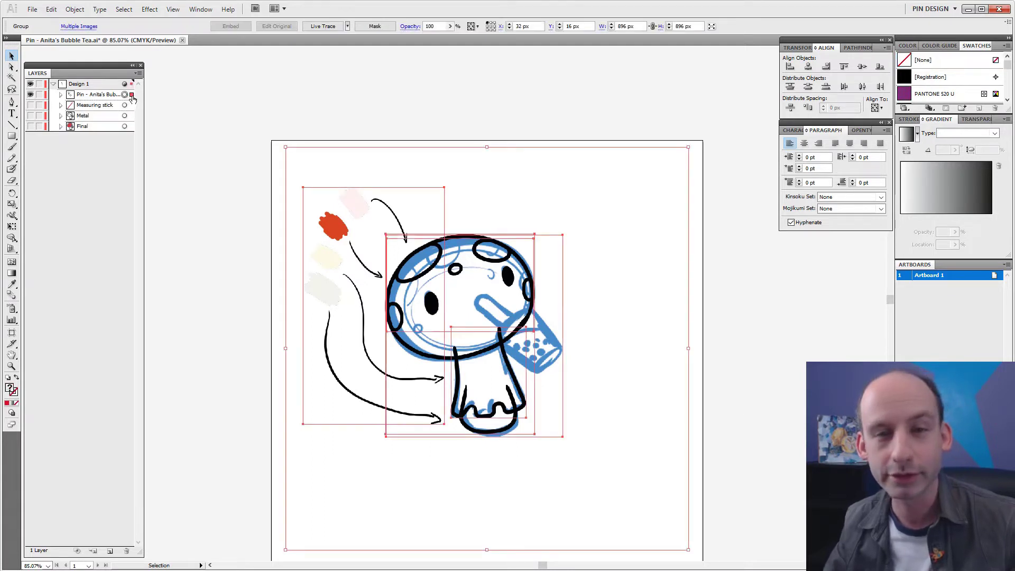
key("ctrl+shift+g")
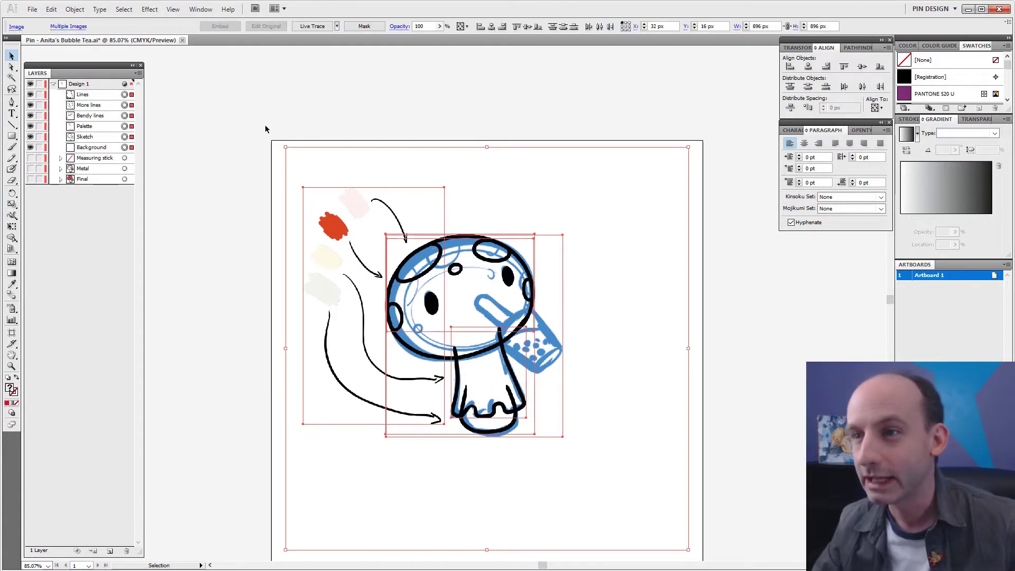
key("ctrl+shift+a")
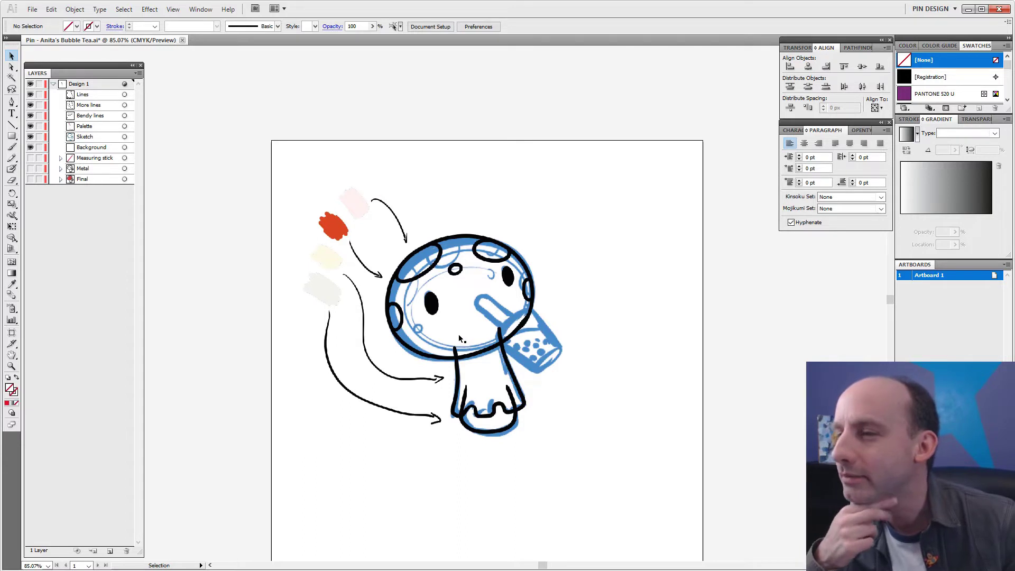
Lock the Sketch layer, hide Palette, and select the Lines, More lines and Bendy lines artwork
left_click(39, 136)
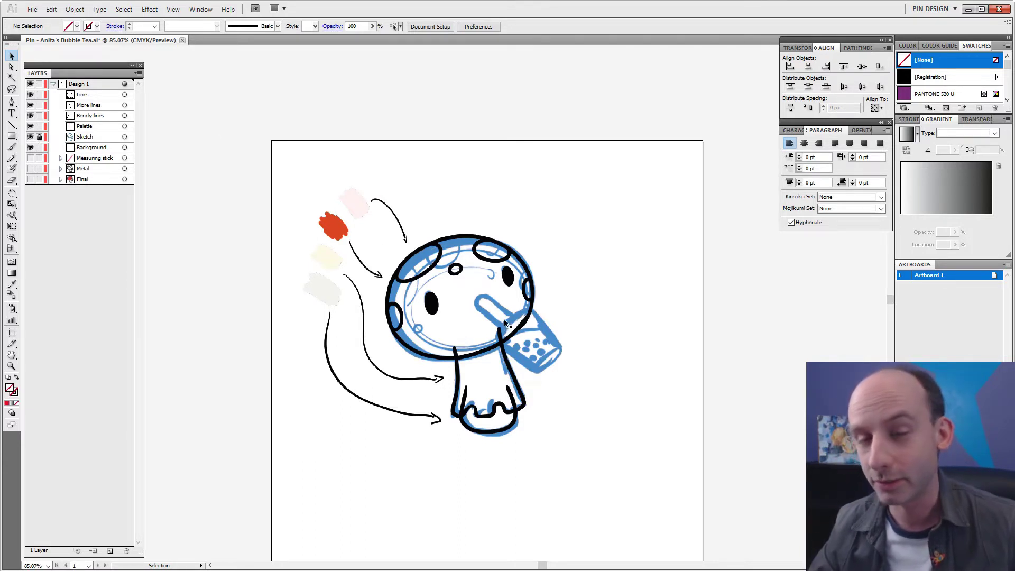
left_click(30, 126)
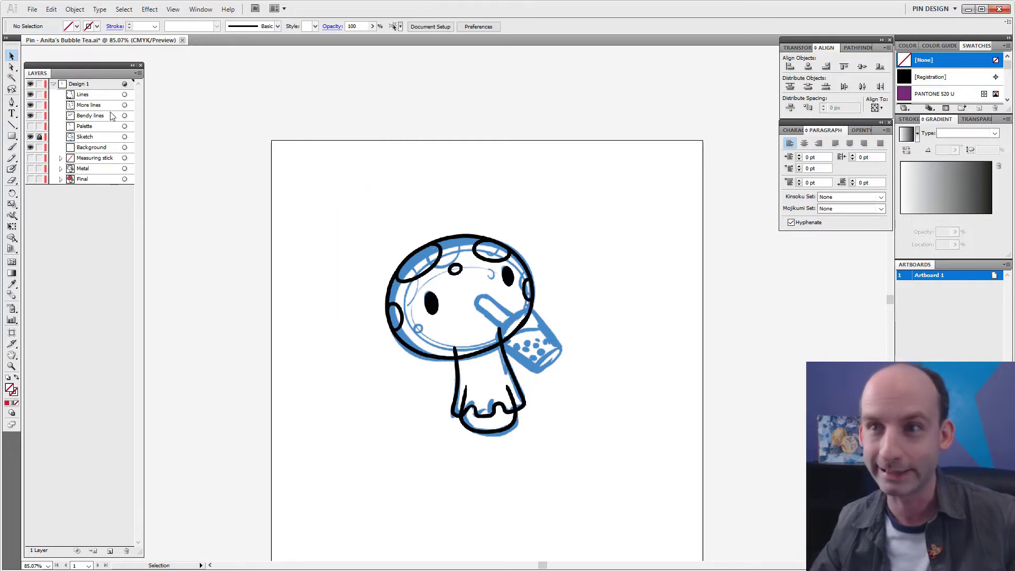
left_click(132, 104)
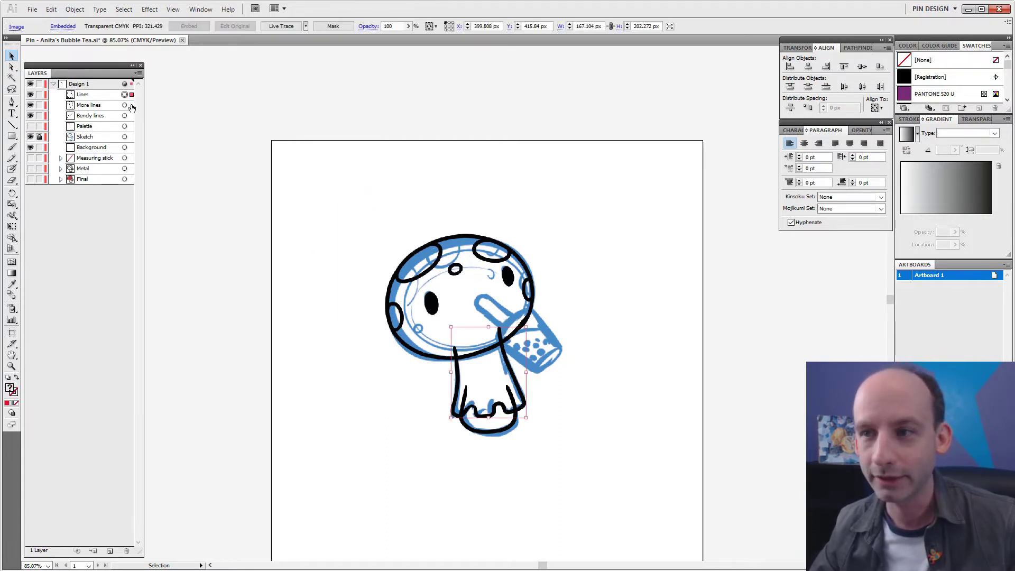
left_click(131, 116)
left_click(130, 94)
Set Tracing Options to Black and White mode, threshold 128, with fills
left_click(74, 10)
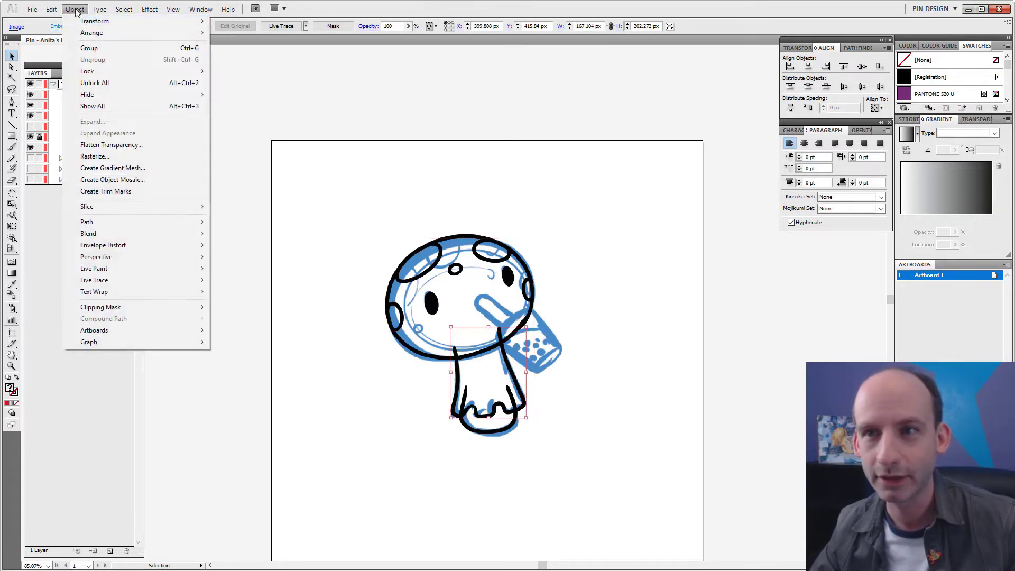
mouse_move(163, 284)
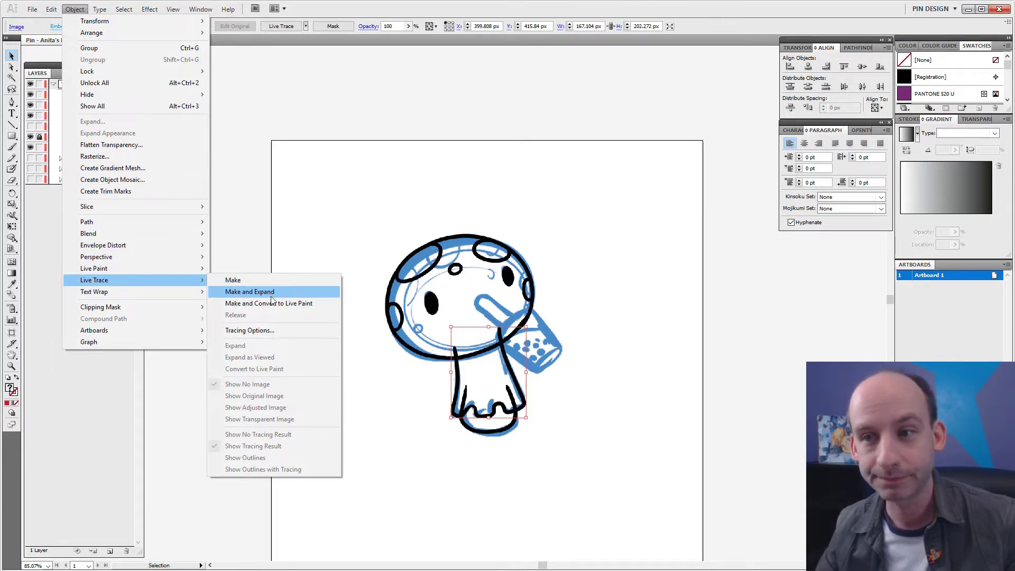
left_click(277, 329)
mouse_move(494, 194)
left_mouse_down()
mouse_move(533, 177)
mouse_move(688, 221)
left_mouse_up()
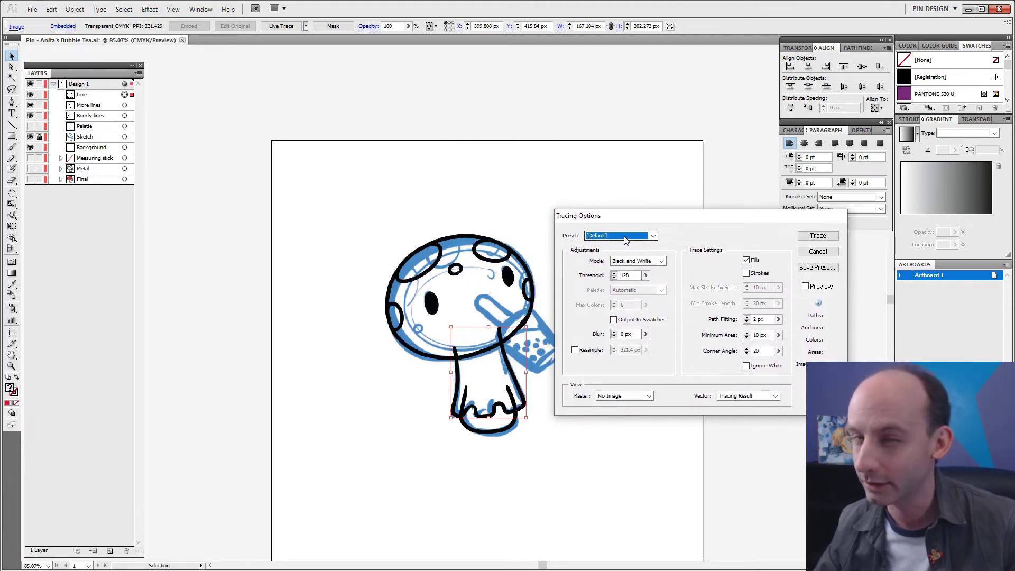
left_click(659, 262)
left_click(660, 262)
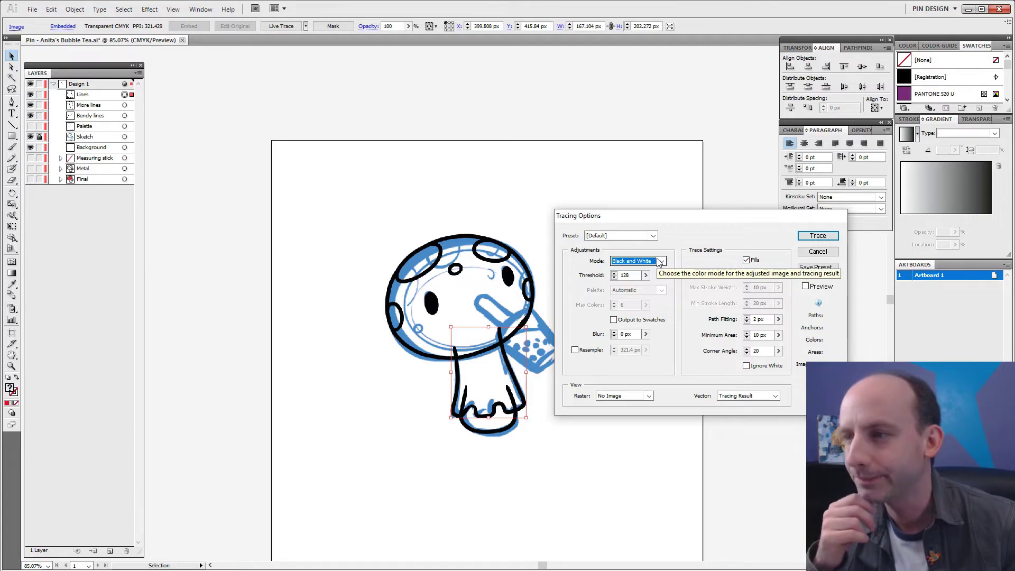
left_click(660, 261)
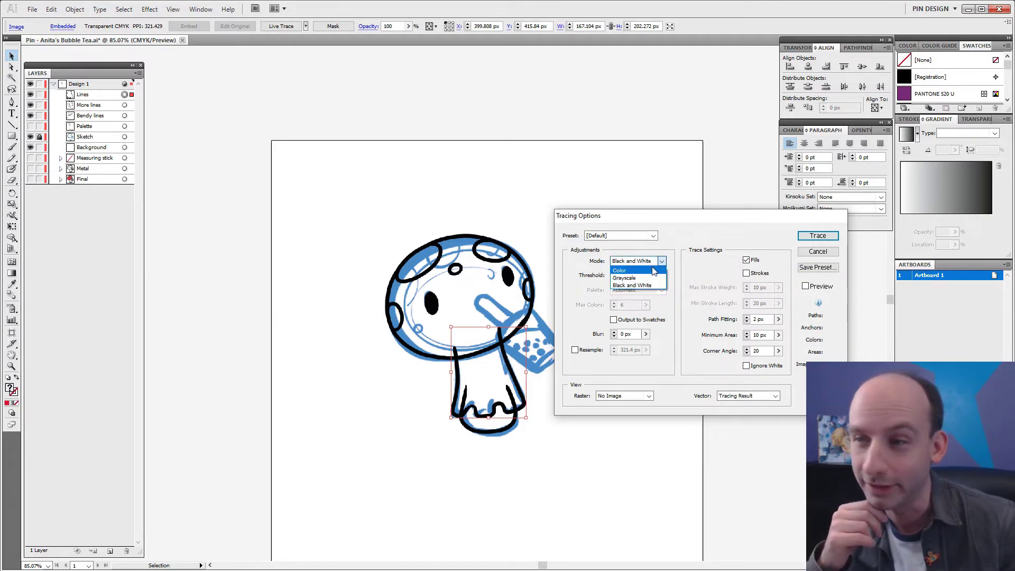
left_click(633, 285)
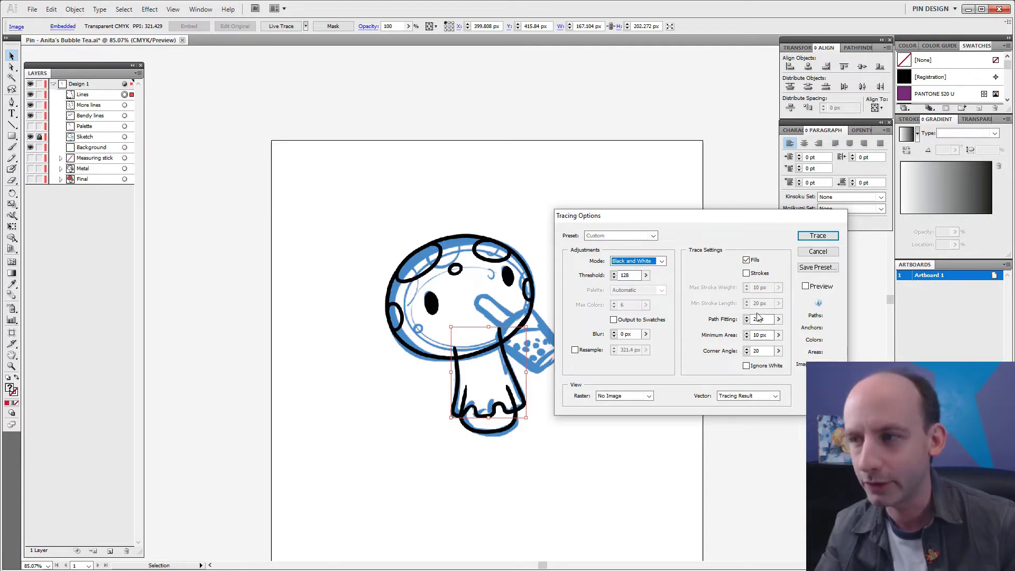
left_click(766, 350)
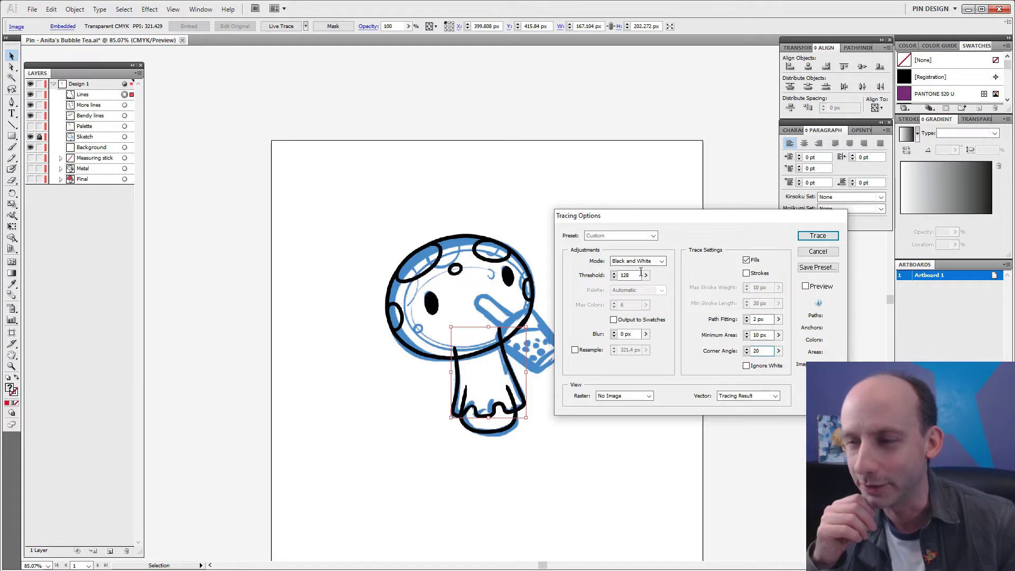
Trace and expand the stem sketch into black vector outlines
left_click(818, 236)
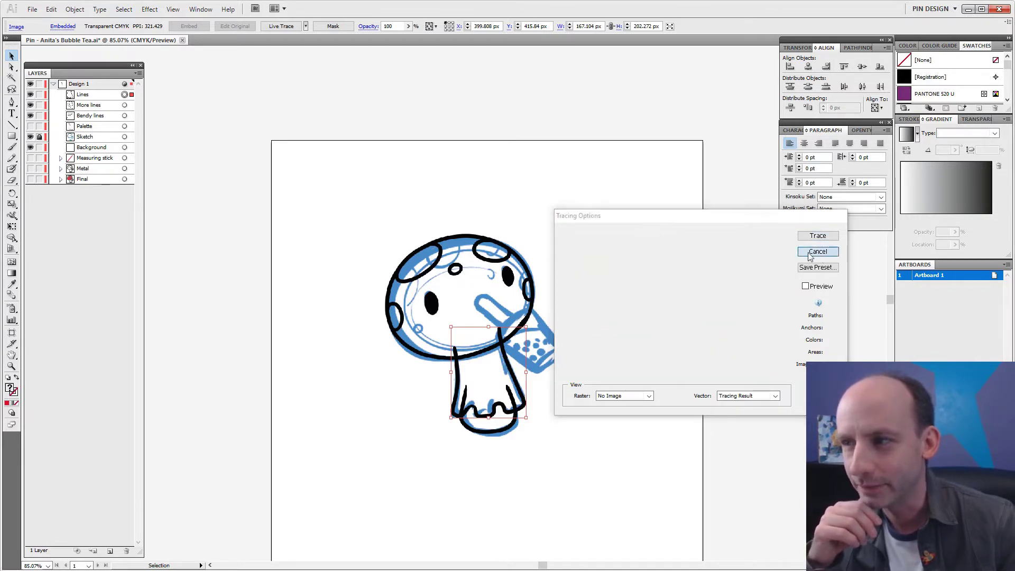
left_click(74, 9)
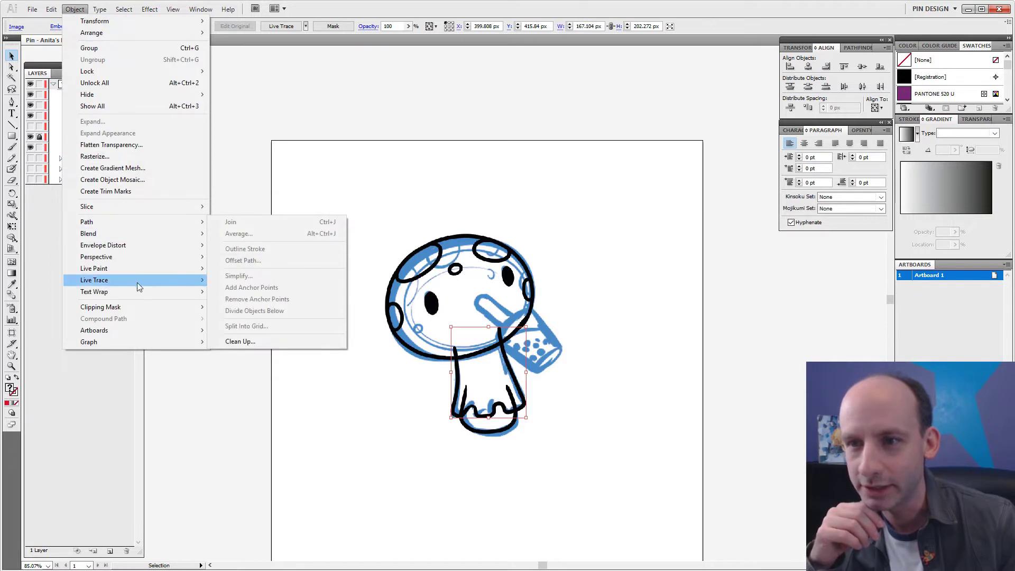
mouse_move(148, 282)
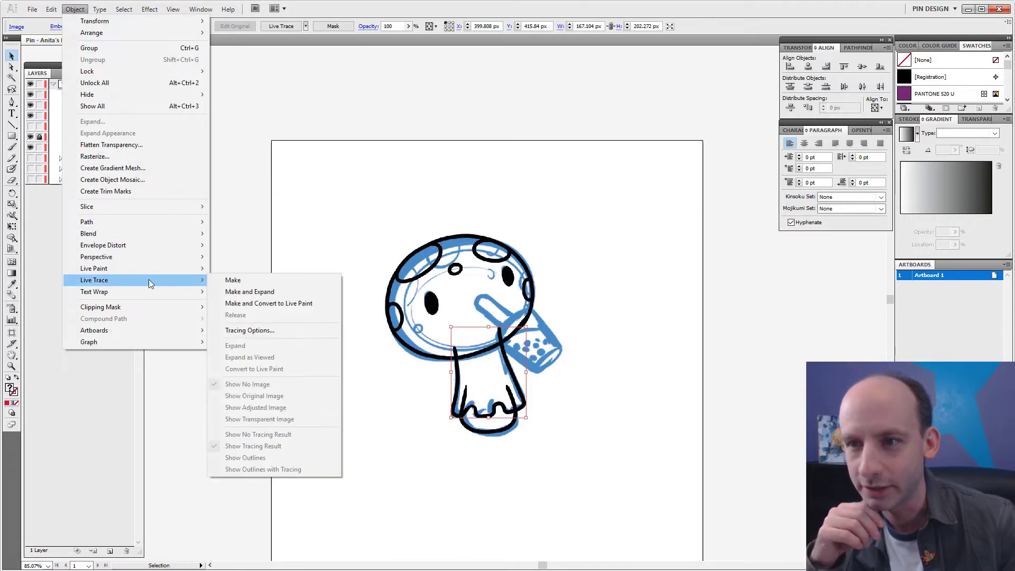
left_click(276, 292)
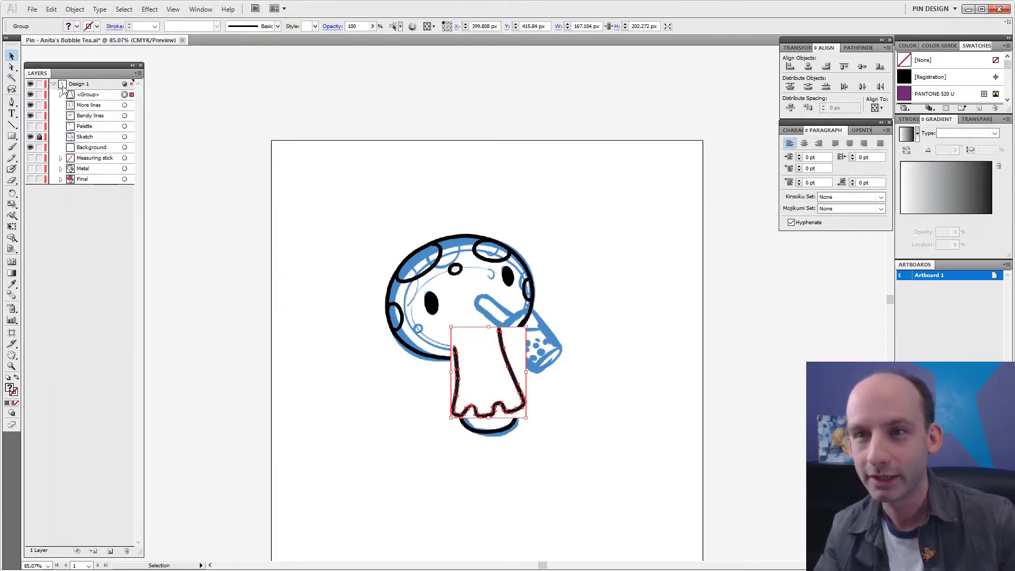
Delete the two white fill paths from the traced stem group
left_click(61, 95)
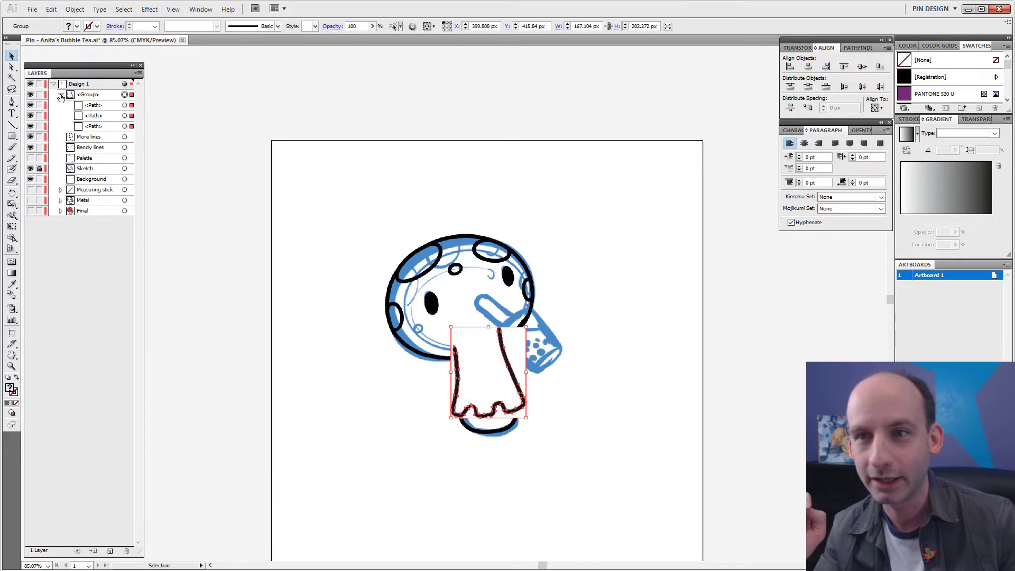
left_click(125, 106)
left_click(125, 127, "shift")
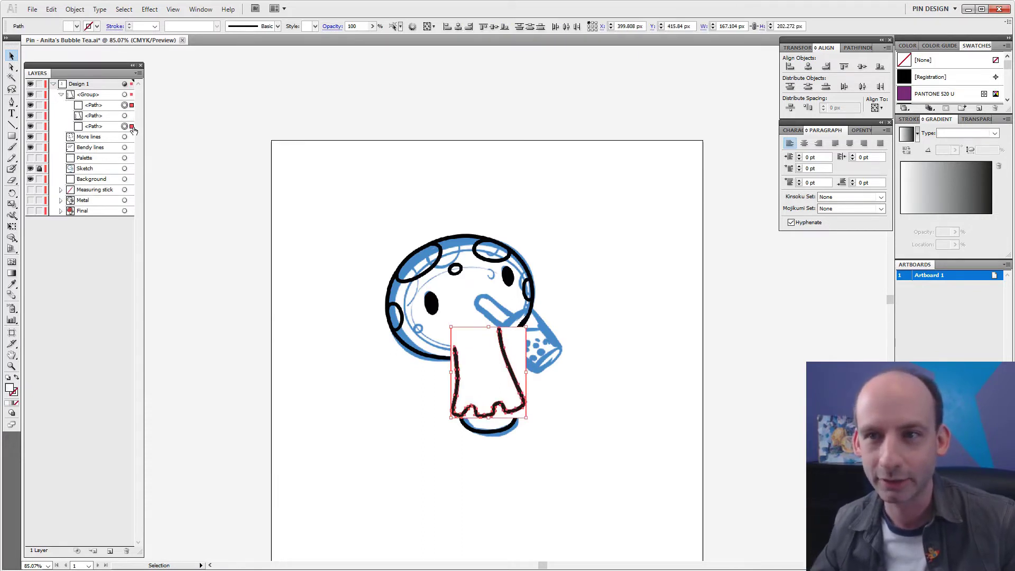
key("Delete")
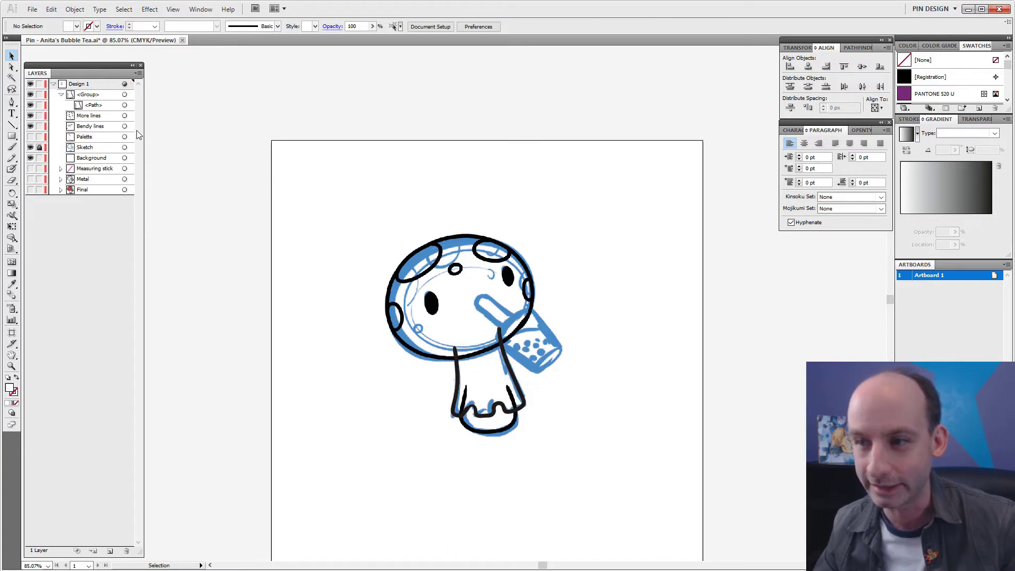
Trace and expand the More lines head outline, then delete its two white fill shapes
left_click(61, 94)
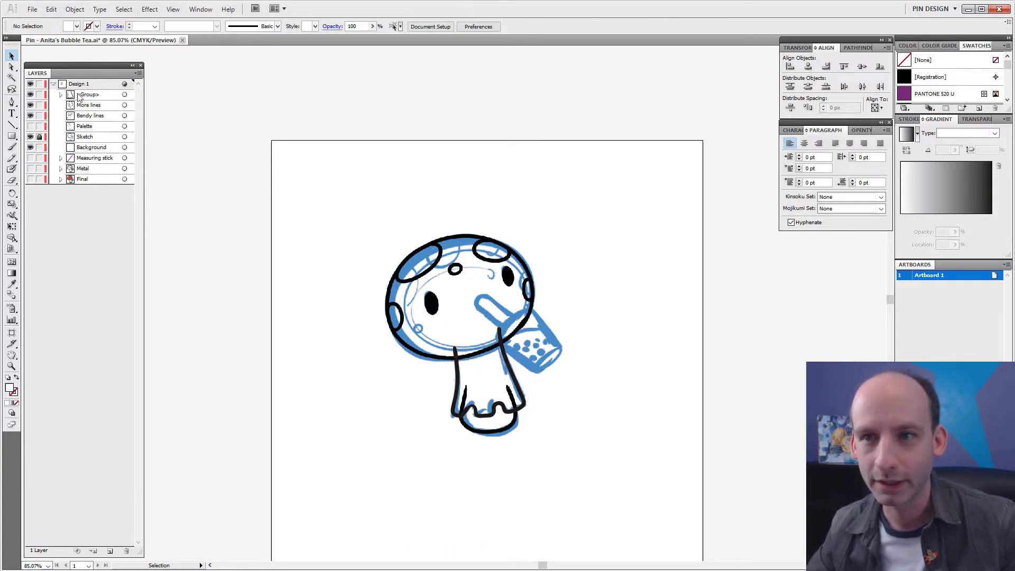
left_click(125, 105)
left_click(75, 9)
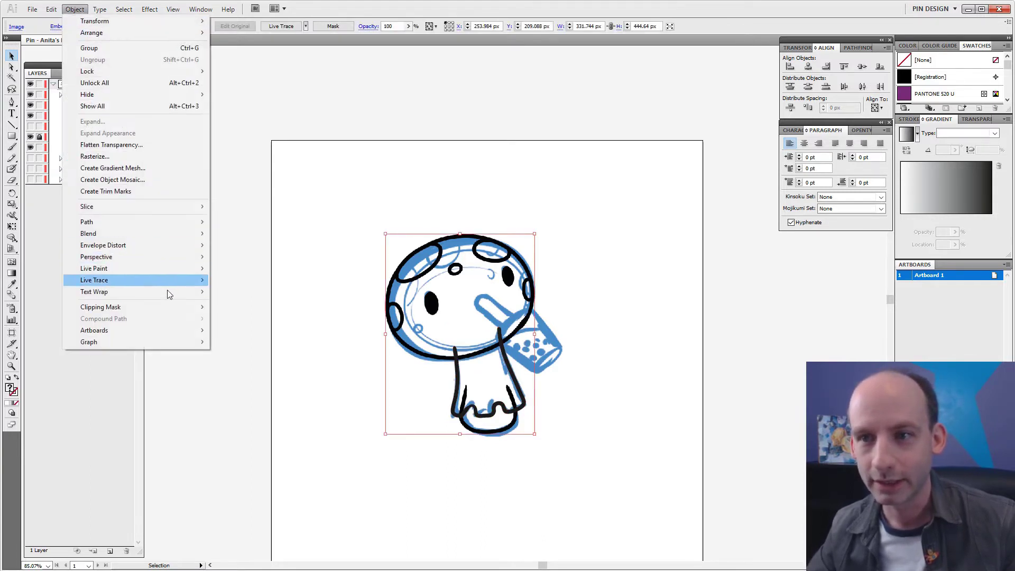
left_click(258, 294)
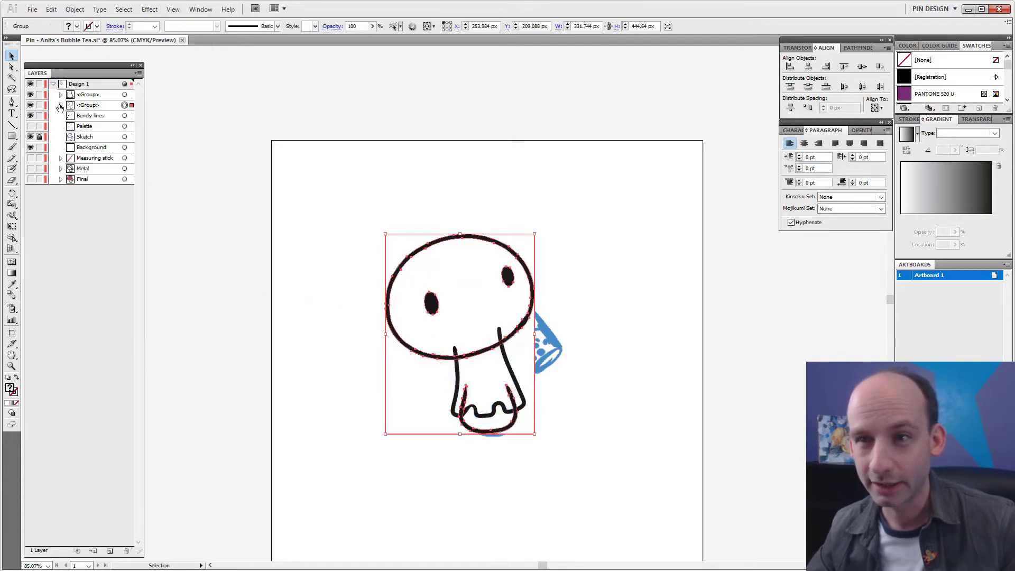
left_click(60, 105)
left_click(125, 158)
left_click(131, 170, "shift")
key("Delete")
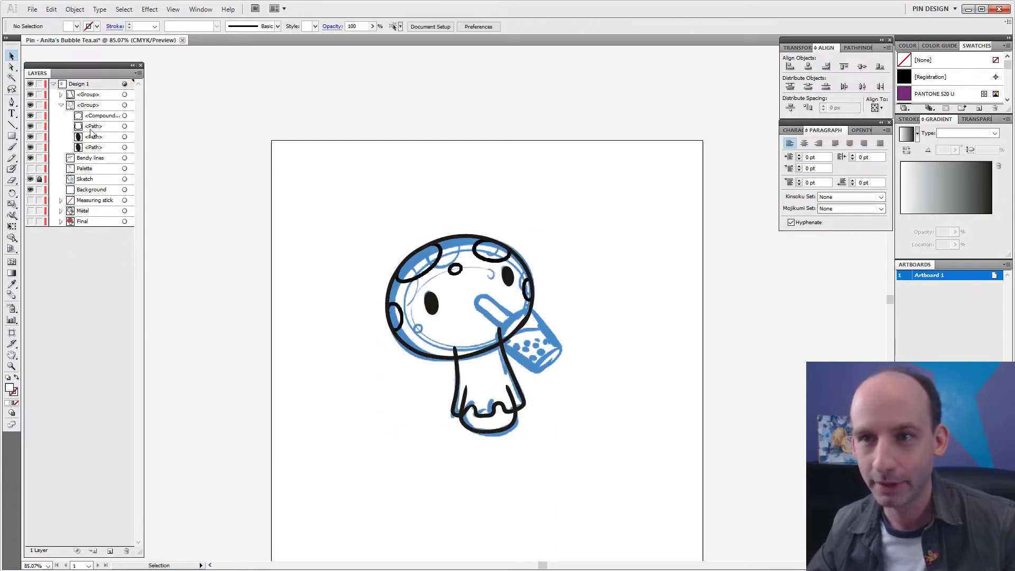
Trace and expand the Bendy lines cap spots, then delete five unwanted fill shapes
left_click(60, 105)
left_click(125, 116)
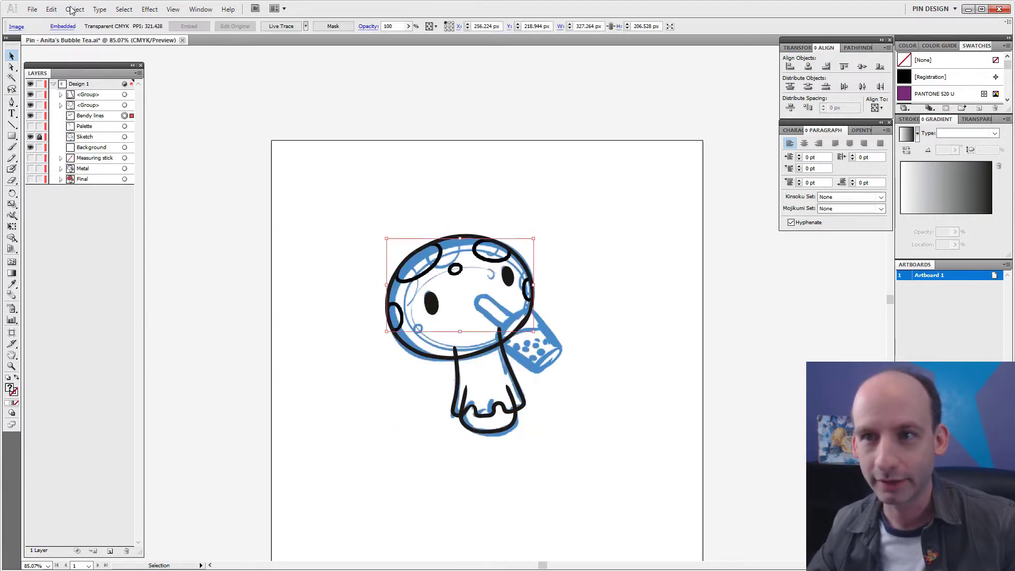
left_click(75, 9)
mouse_move(178, 286)
left_click(282, 290)
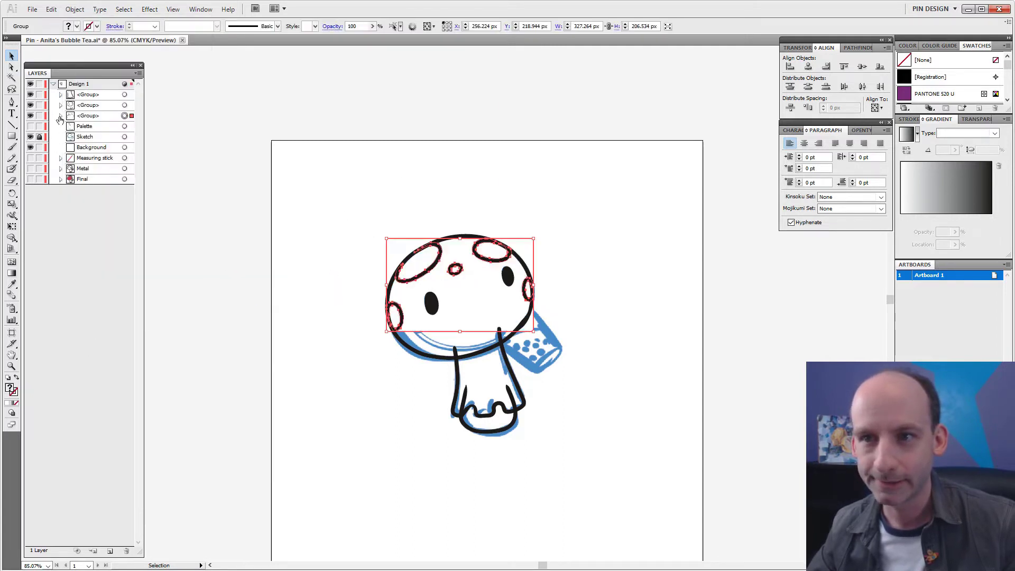
left_click(61, 115)
left_click(125, 127)
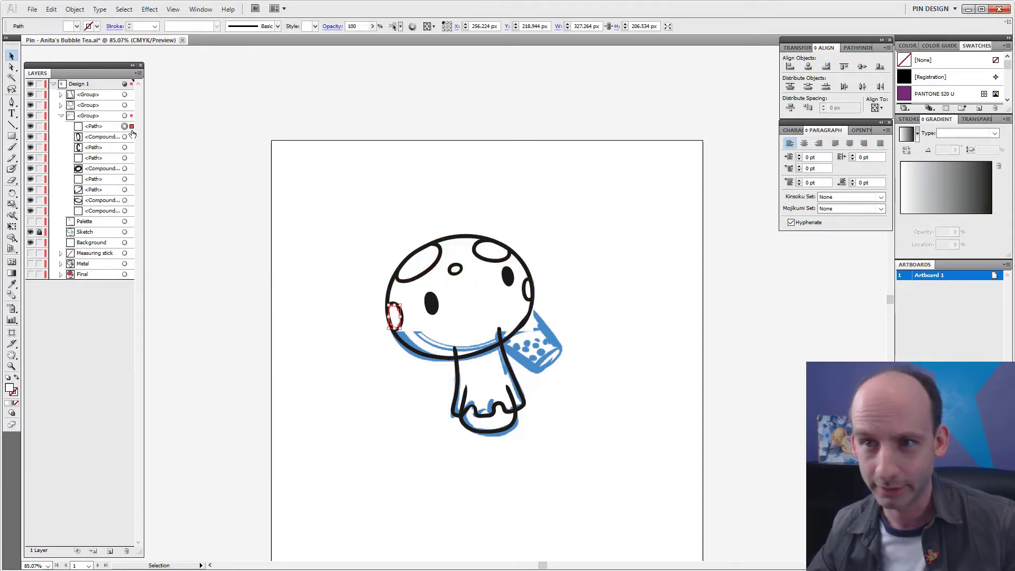
left_click(125, 158, "shift")
left_click(125, 179, "shift")
left_click(125, 200, "shift")
left_click(124, 211, "shift")
key("Delete")
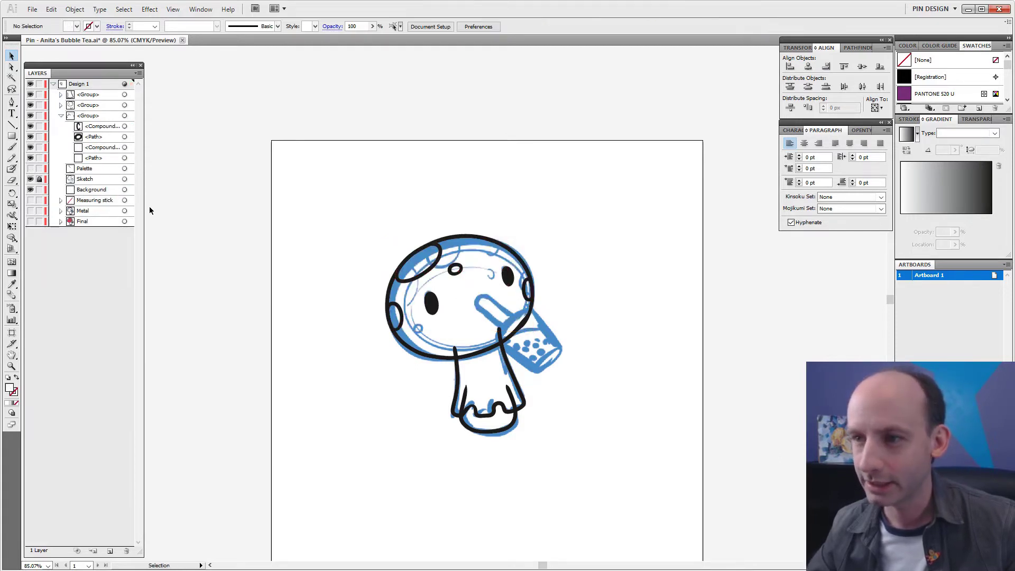
Ungroup the three traced groups into separate paths
left_click(61, 115)
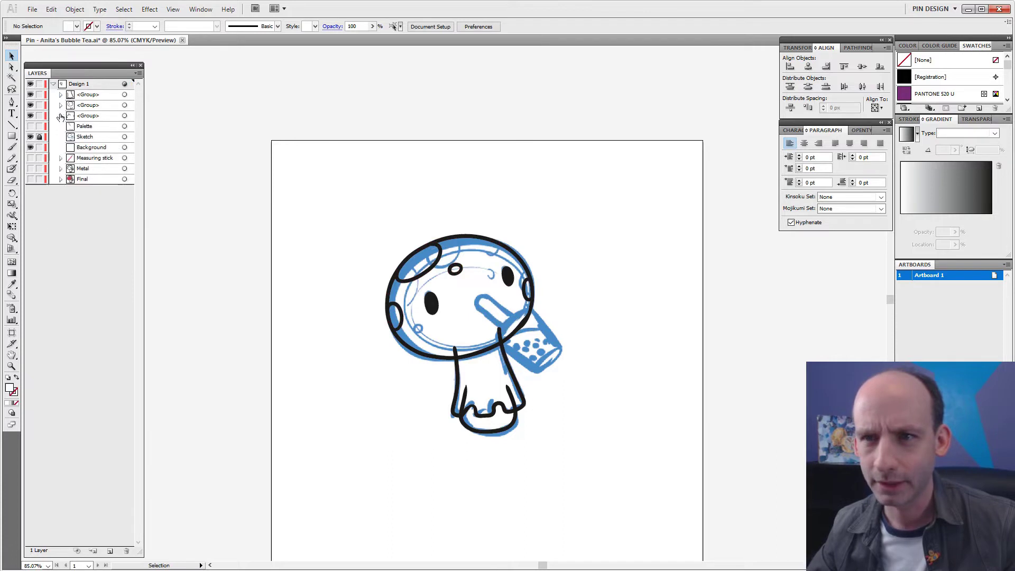
left_click(125, 94)
left_click(125, 105, "shift")
left_click(125, 116, "shift")
key("ctrl+shift+g")
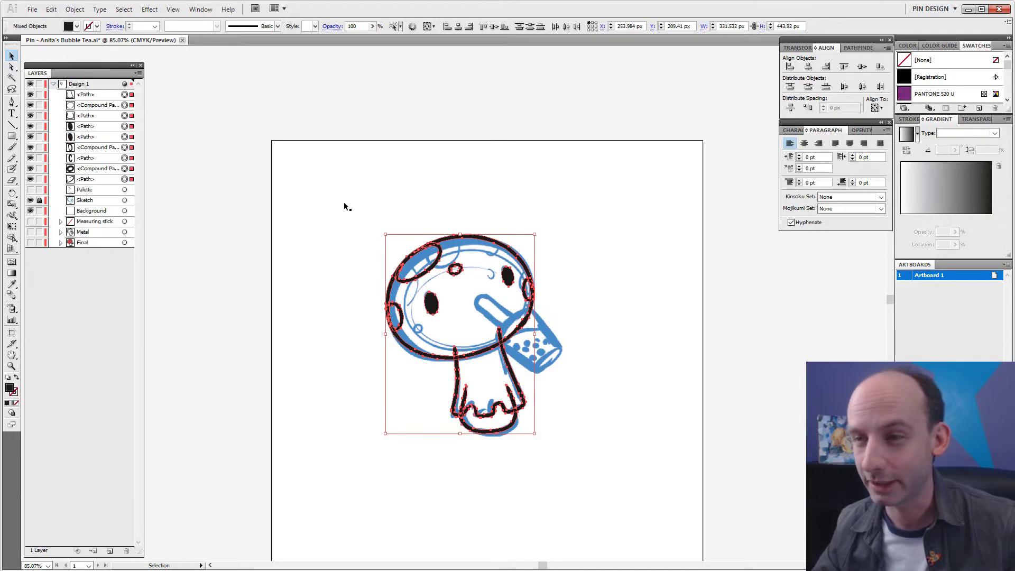
Delete the white Background image and zoom in on the mushroom drawing
left_click(329, 241)
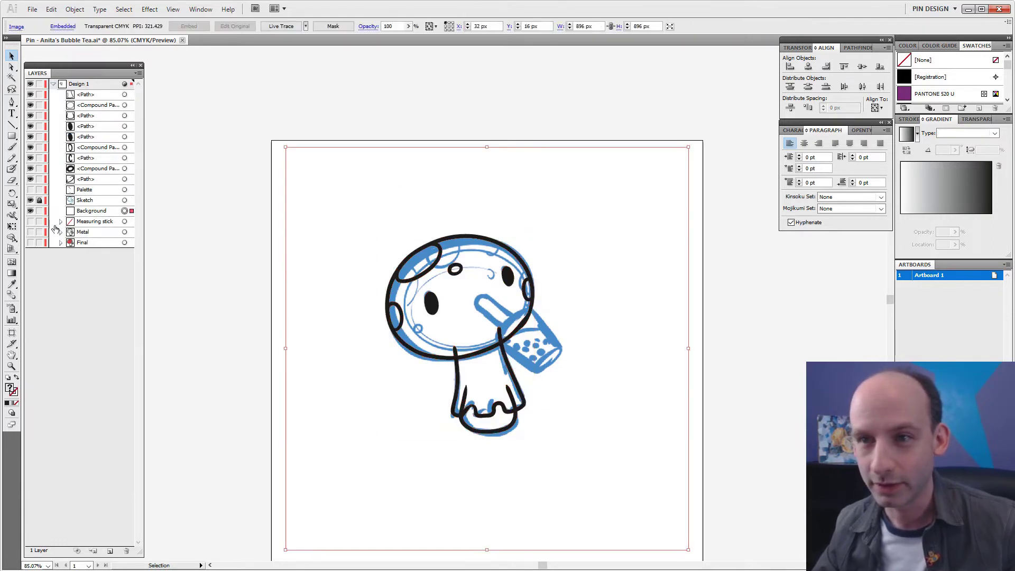
key("Delete")
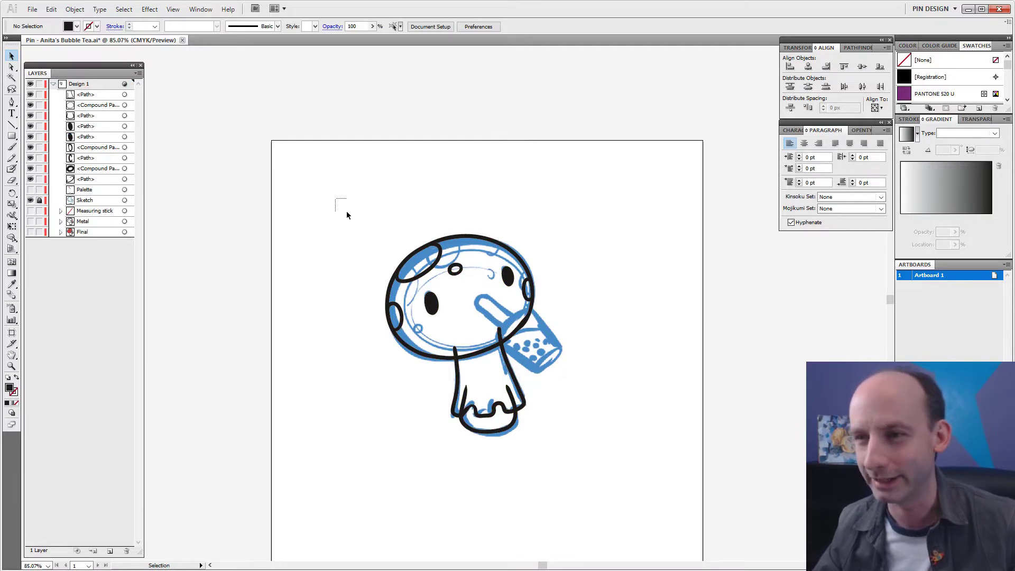
key("z")
left_click_drag(351, 217, 590, 435)
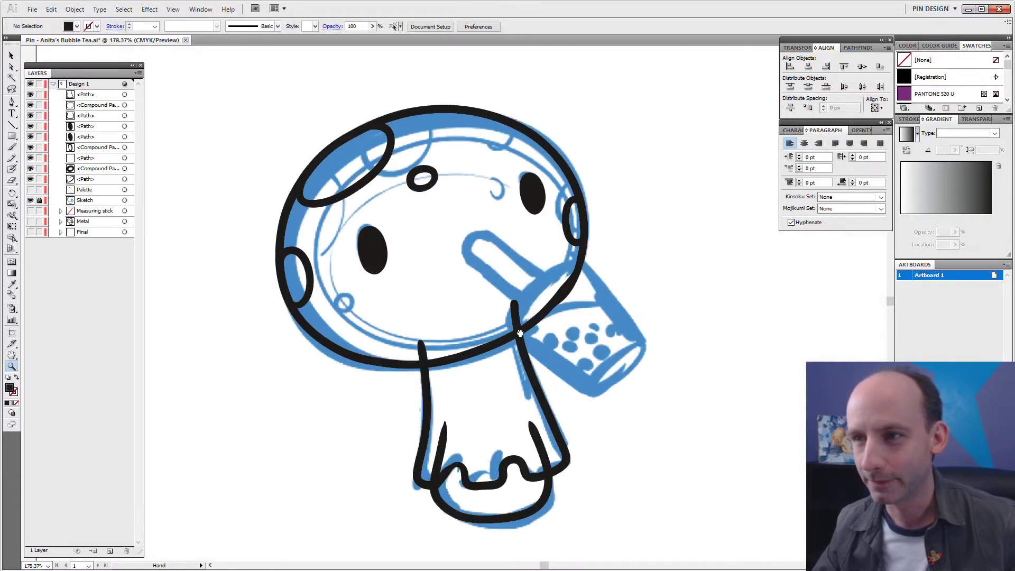
left_click_drag(523, 338, 536, 325)
key("v")
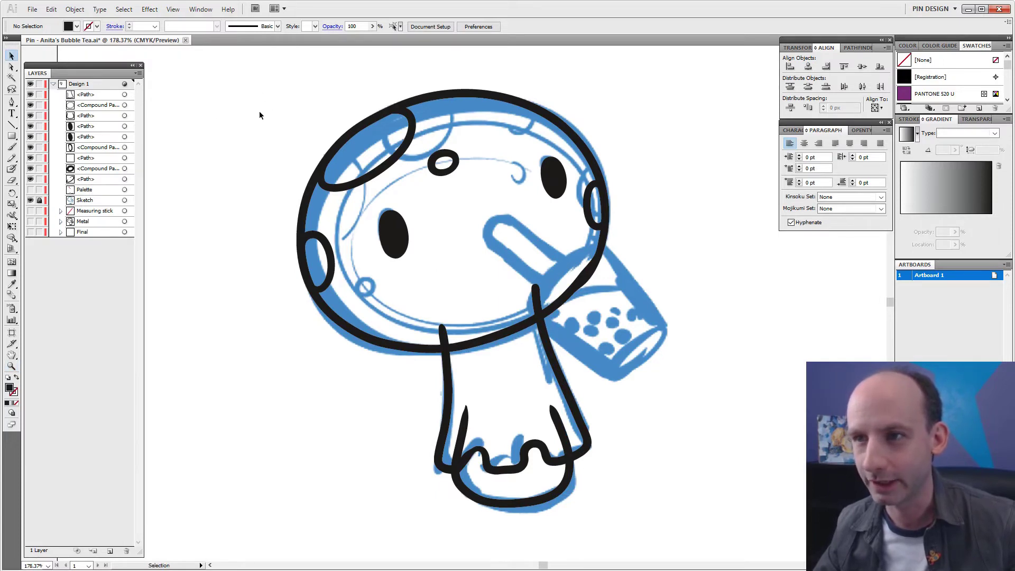
Select all traced paths and merge the head and stem regions with Shape Builder
left_click_drag(233, 84, 687, 538)
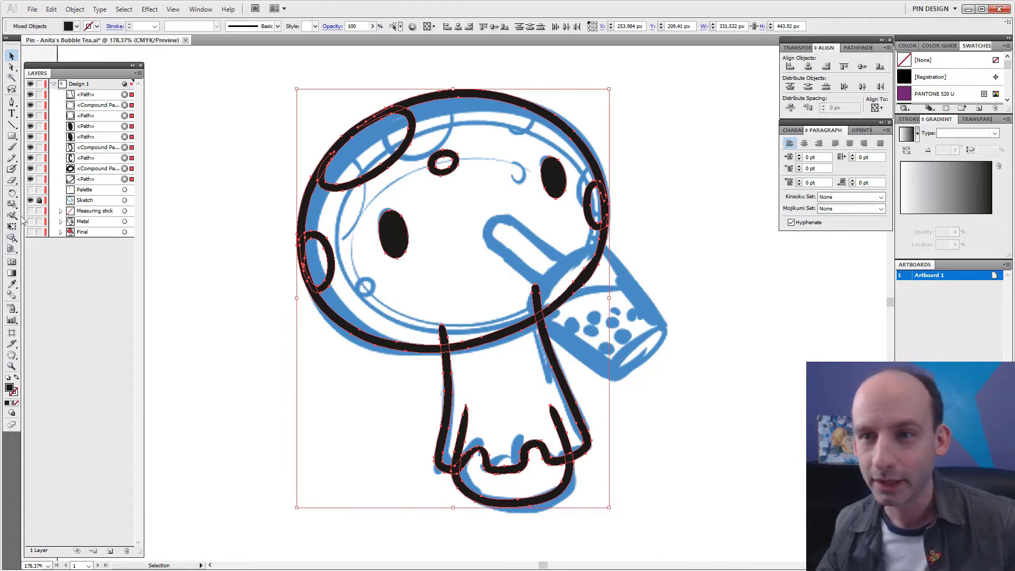
left_click(11, 239)
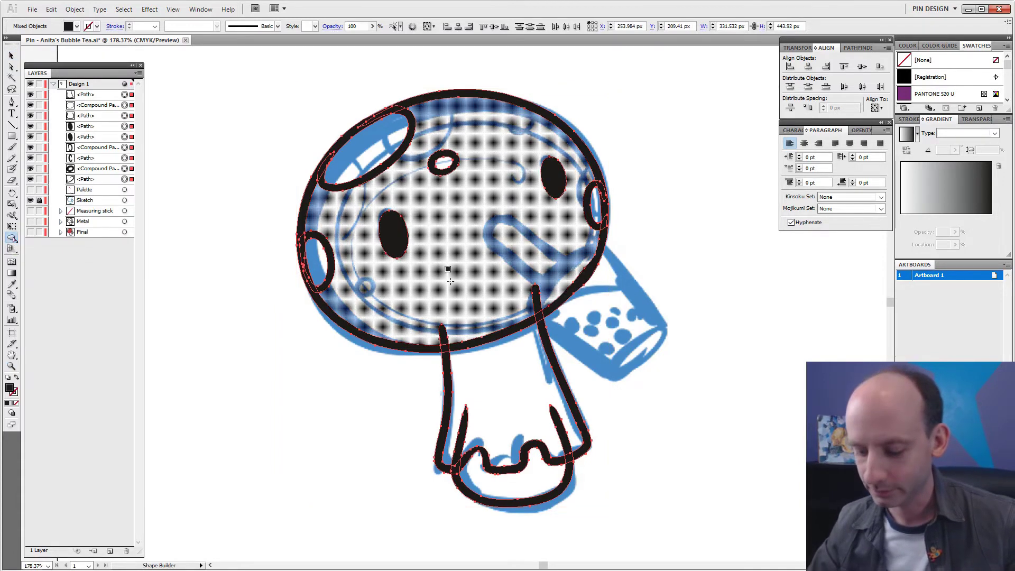
left_click_drag(441, 333, 535, 293)
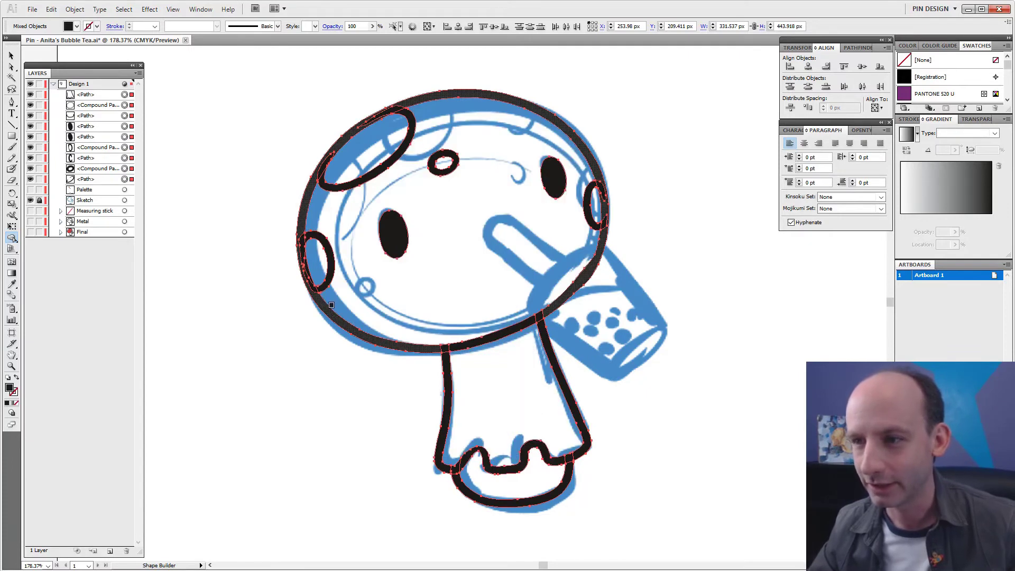
key("v")
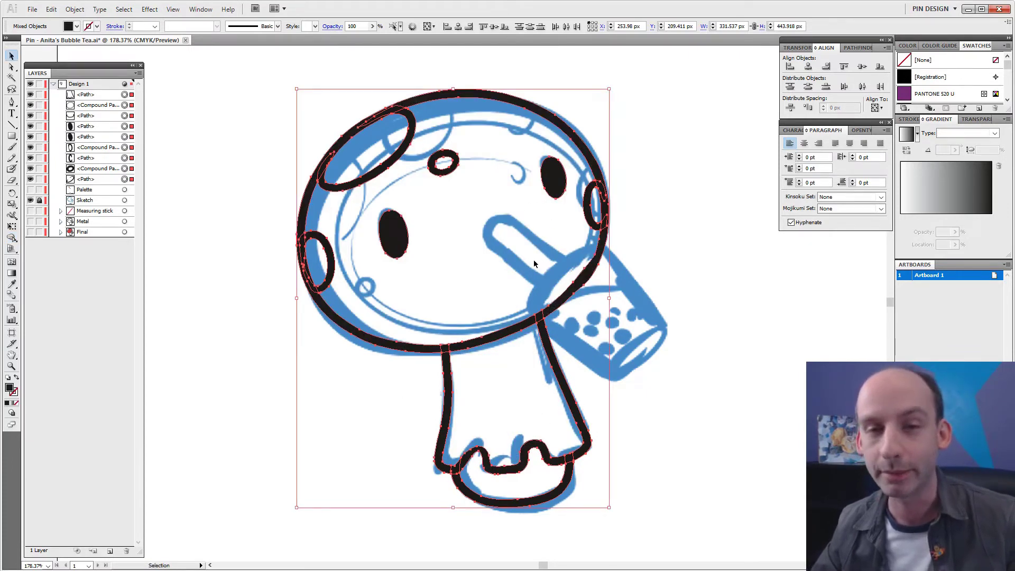
Merge the selected traced outline paths with Pathfinder Unite, then deselect the artwork
left_click(798, 48)
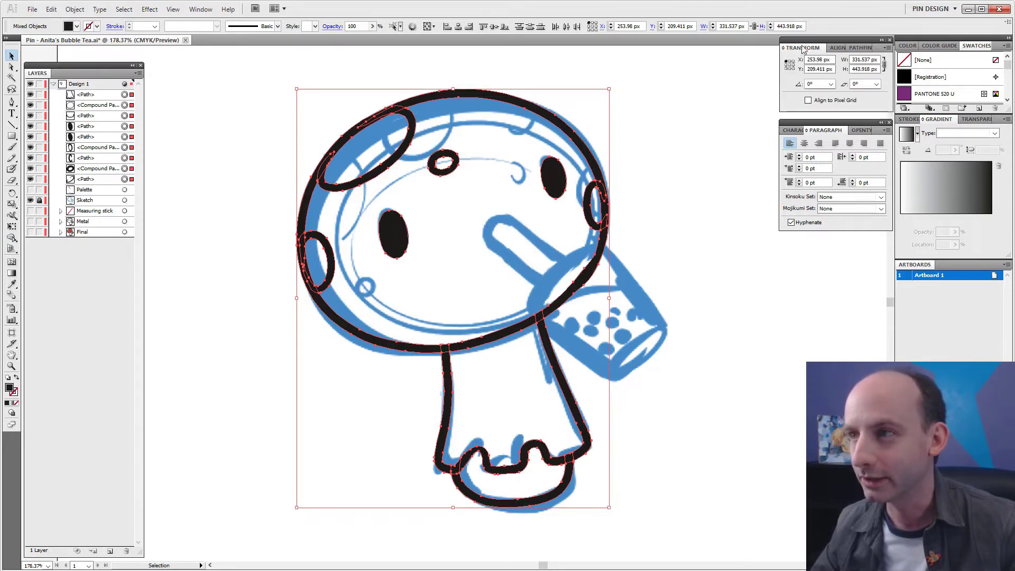
left_click(859, 48)
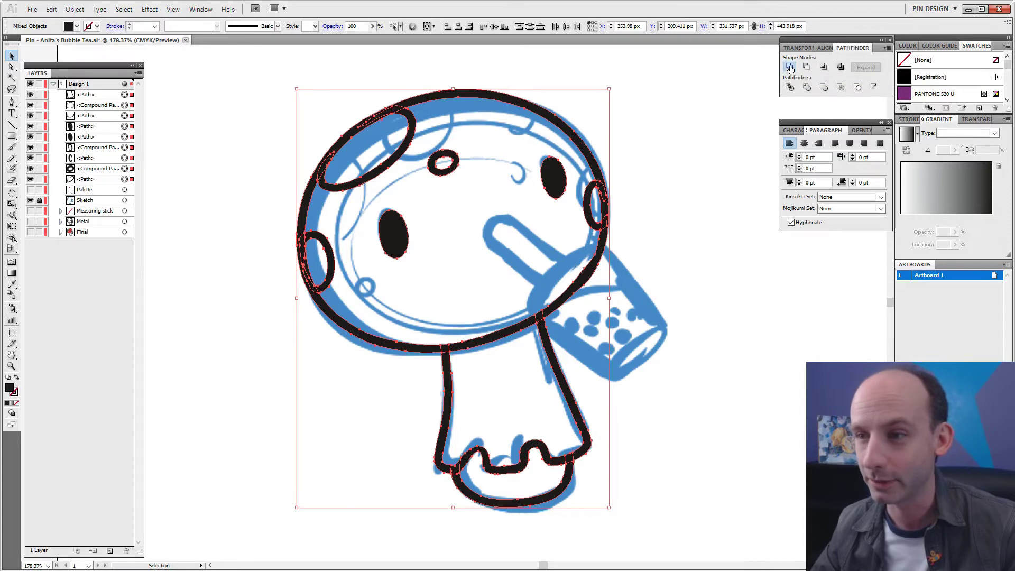
left_click(791, 67)
left_click(704, 304)
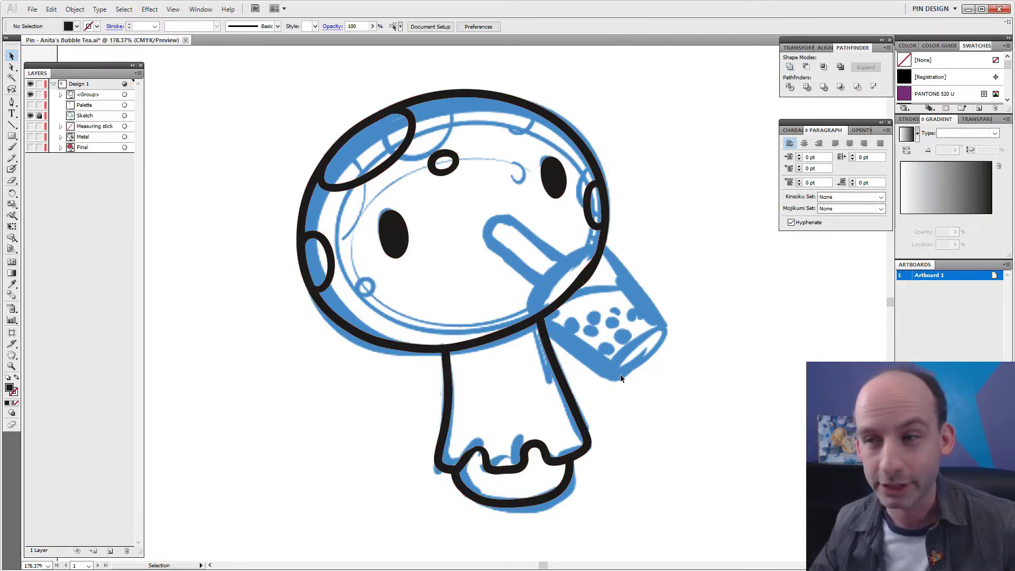
key("z")
left_click_drag(598, 376, 497, 292)
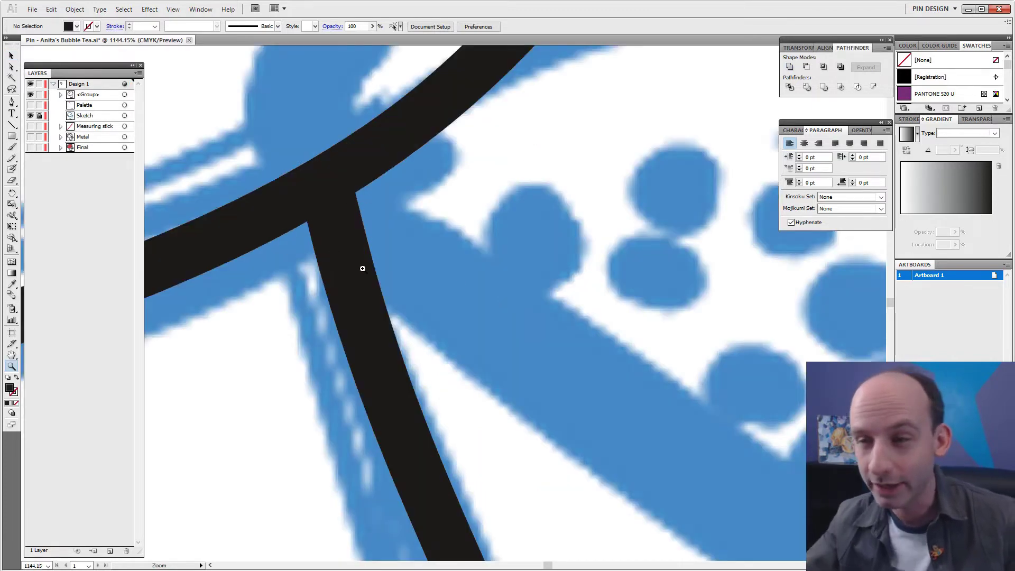
scroll(402, 228, "left", 5)
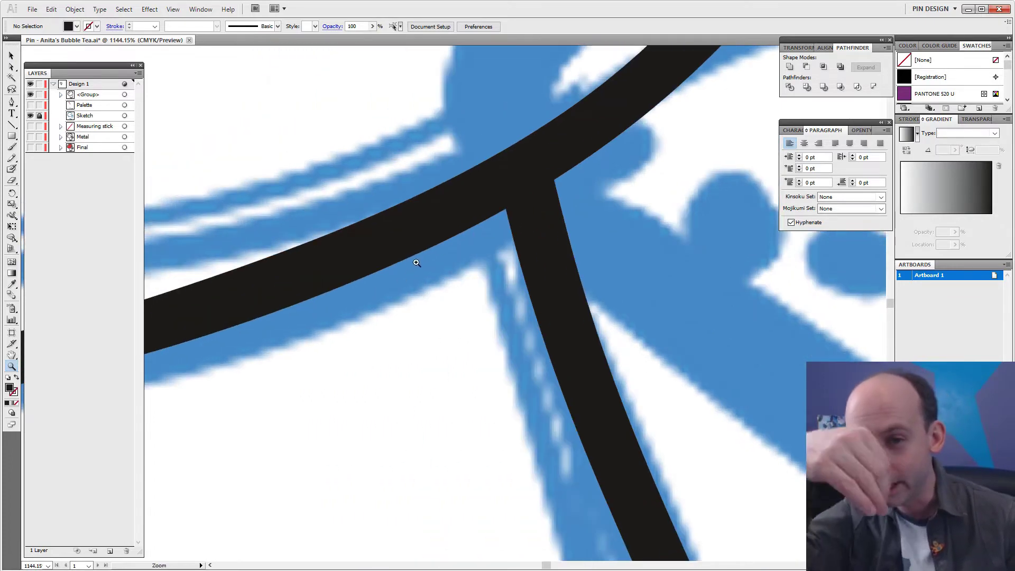
scroll(317, 301, "left", 8)
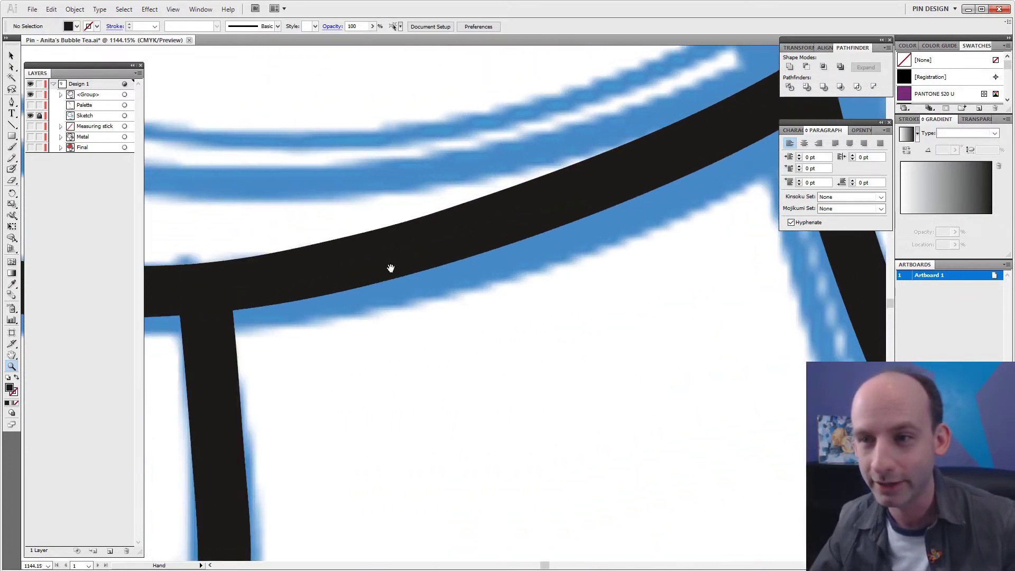
mouse_move(435, 331)
left_mouse_down()
mouse_move(562, 374)
mouse_move(521, 188)
mouse_move(438, 210)
mouse_move(500, 295)
mouse_move(500, 311)
mouse_move(465, 283)
mouse_move(449, 317)
mouse_move(539, 337)
mouse_move(492, 256)
mouse_move(492, 390)
mouse_move(446, 390)
mouse_move(573, 281)
mouse_move(552, 374)
left_mouse_up()
mouse_move(639, 132)
left_mouse_down()
mouse_move(573, 233)
mouse_move(476, 296)
mouse_move(453, 160)
mouse_move(581, 296)
mouse_move(347, 280)
mouse_move(387, 349)
mouse_move(327, 321)
mouse_move(347, 295)
mouse_move(464, 294)
left_mouse_up()
mouse_move(638, 162)
left_mouse_down()
mouse_move(567, 190)
mouse_move(589, 164)
mouse_move(522, 238)
mouse_move(517, 185)
mouse_move(527, 273)
mouse_move(437, 204)
mouse_move(587, 301)
mouse_move(618, 395)
mouse_move(520, 141)
mouse_move(603, 260)
left_mouse_up()
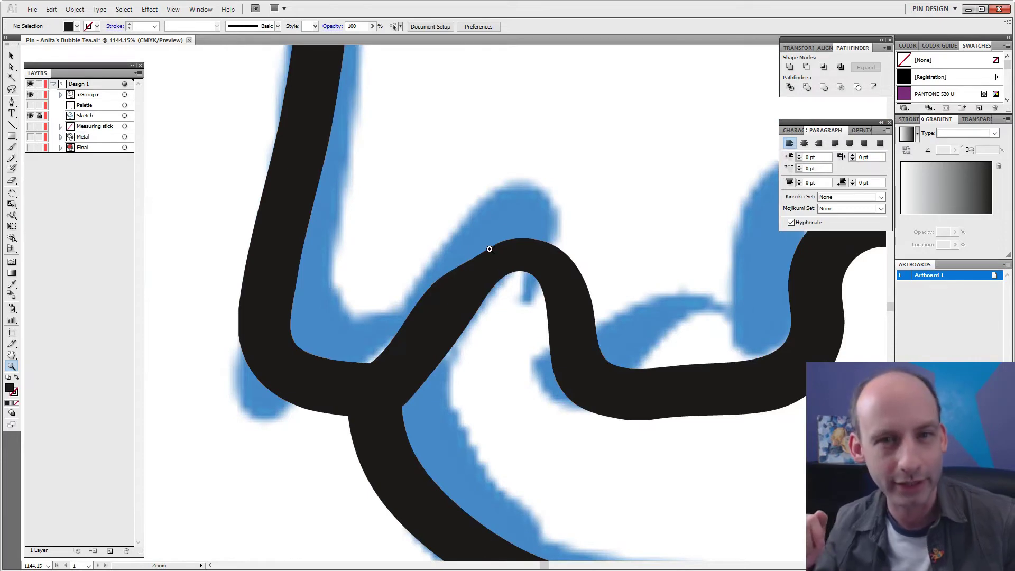
With Direct Selection, drag the black outline's arch segment up and to the left
key("a")
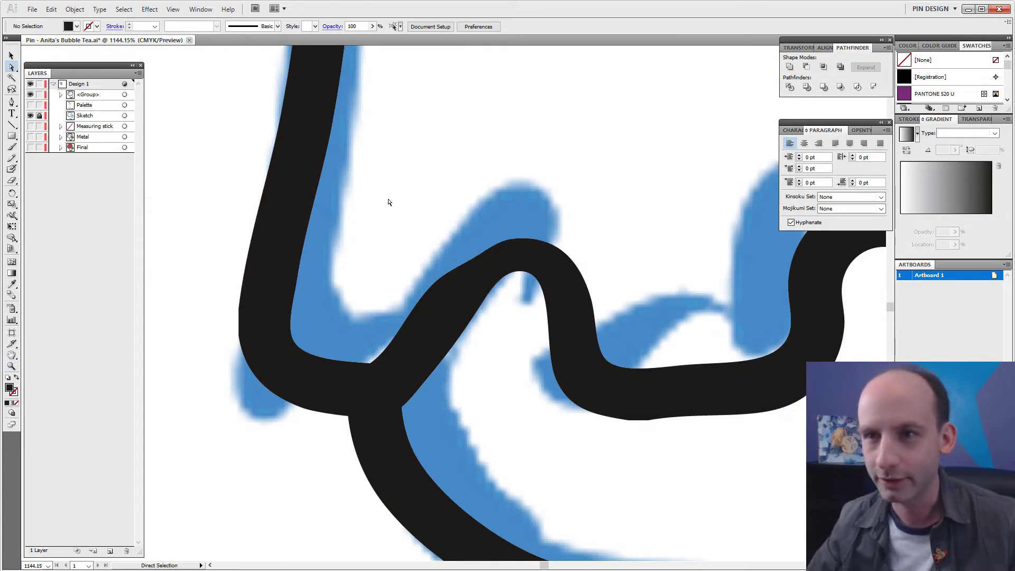
left_click(523, 251)
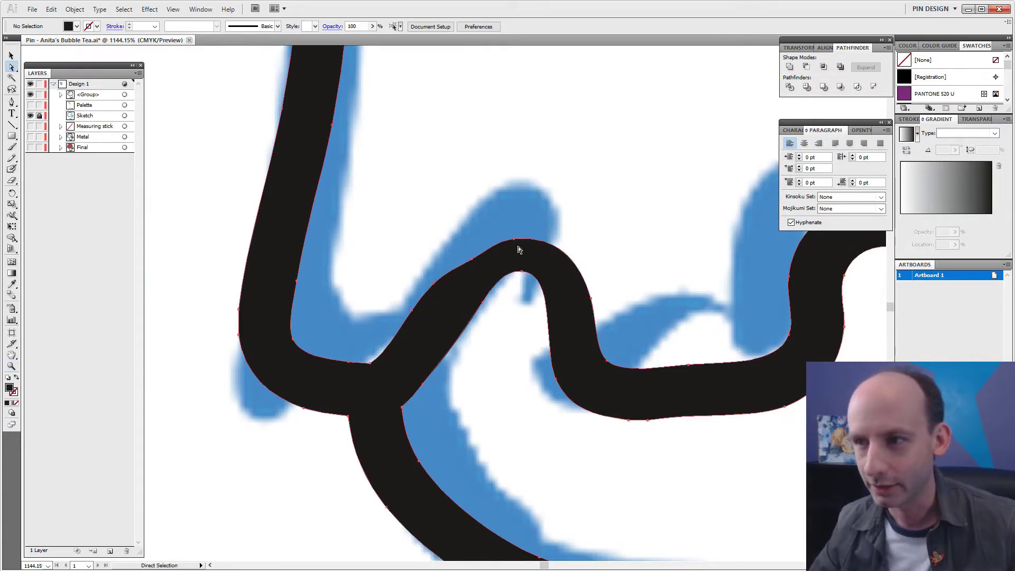
left_click(483, 227)
left_click(476, 265)
left_click(469, 257)
left_click_drag(468, 256, 455, 220)
left_click(472, 204)
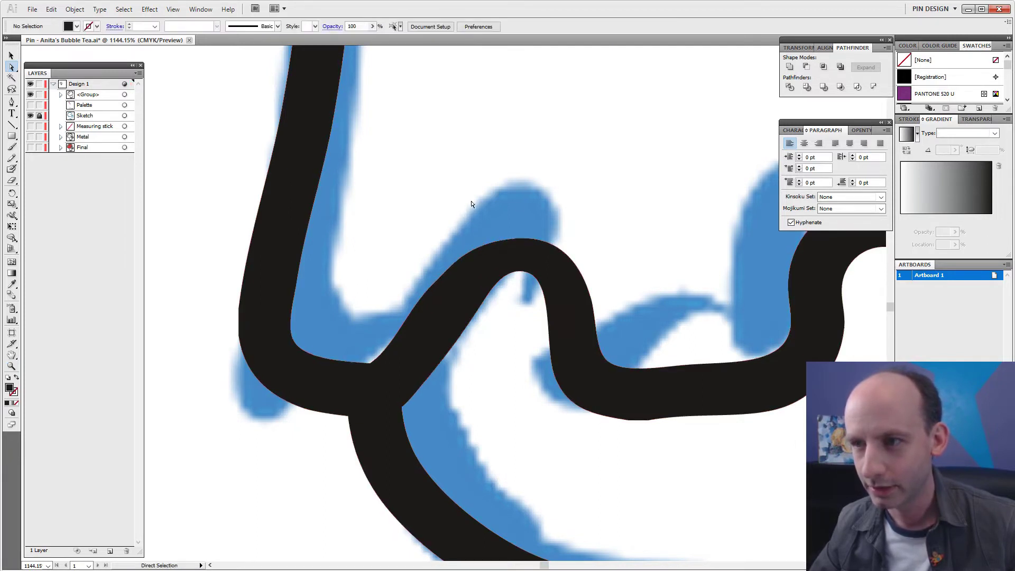
Pull the arch's inner curve into a smoother shape following the sketch
left_click(516, 273)
left_click(524, 285)
left_click_drag(521, 275, 503, 288)
left_click(524, 298)
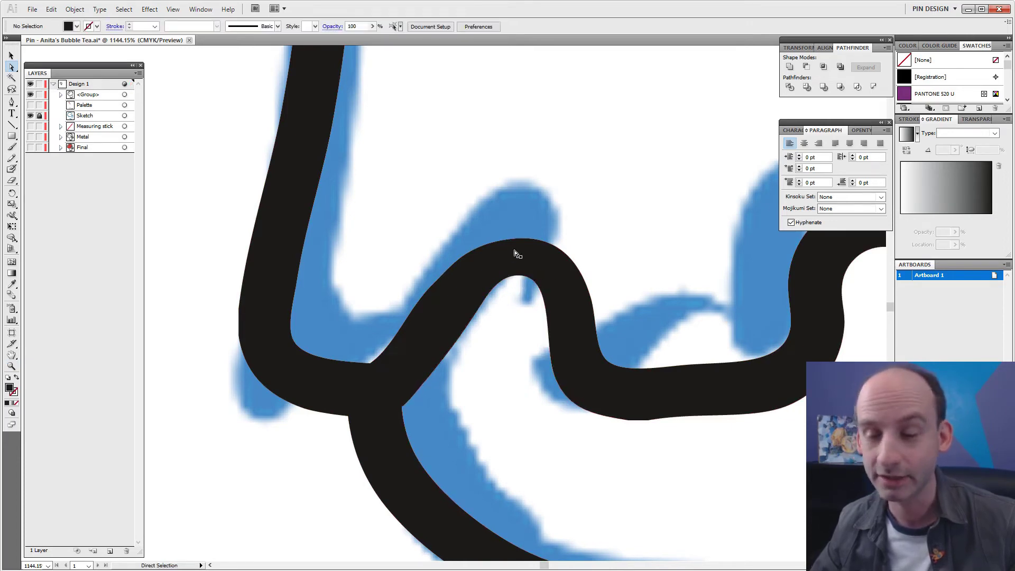
Pan and zoom along the outline to check the area where the outlines cross
left_click_drag(560, 209, 507, 235)
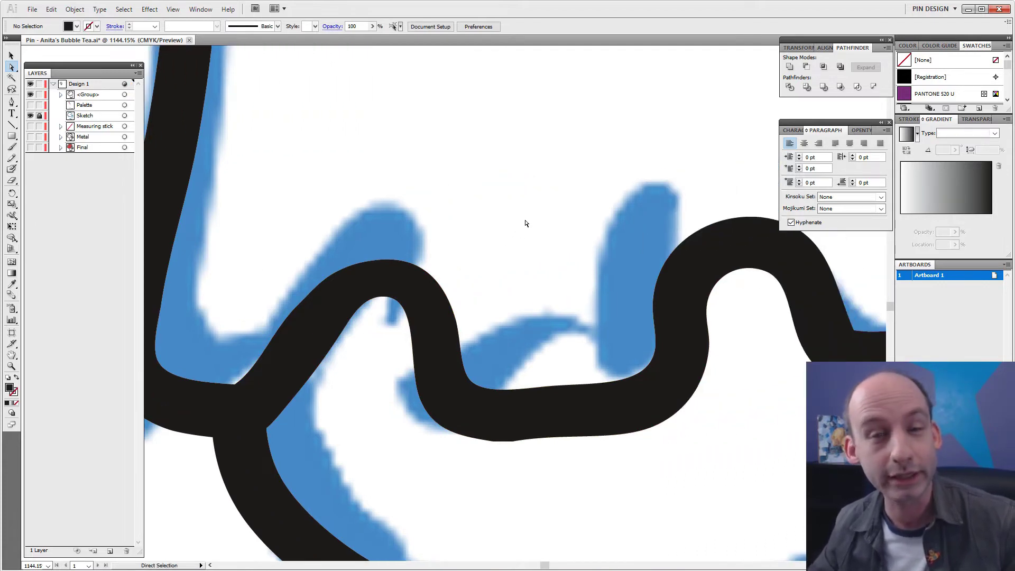
left_click_drag(569, 238, 430, 238)
left_click_drag(550, 219, 502, 253)
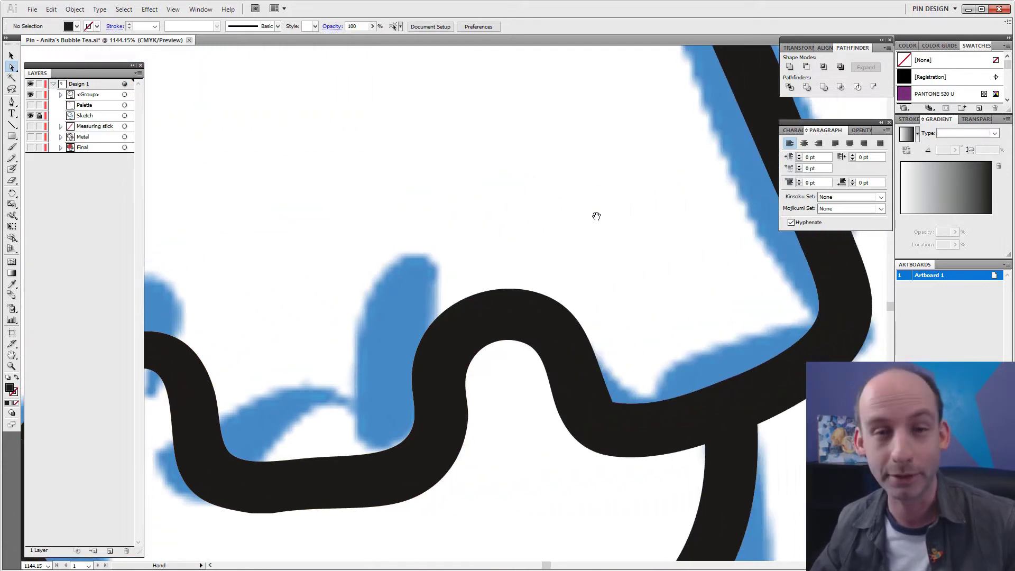
scroll(594, 216, "up", 10)
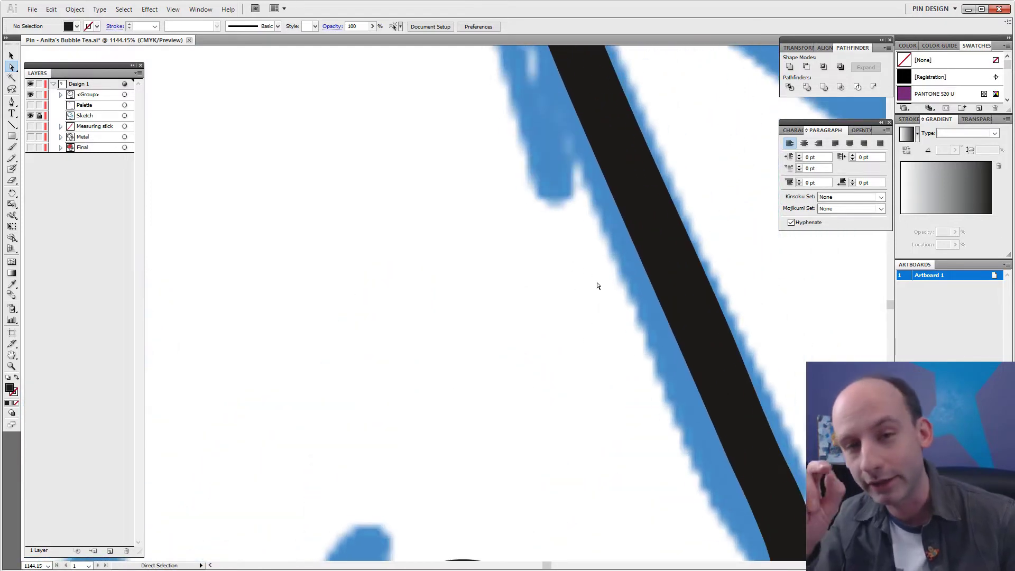
scroll(596, 285, "up", 5)
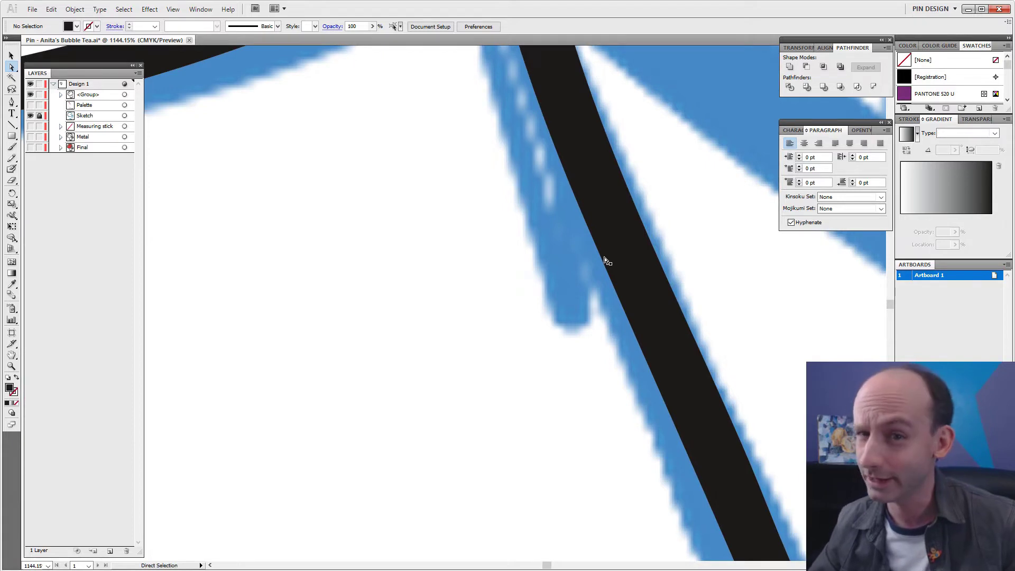
left_click_drag(546, 120, 564, 244)
scroll(571, 286, "up", 15)
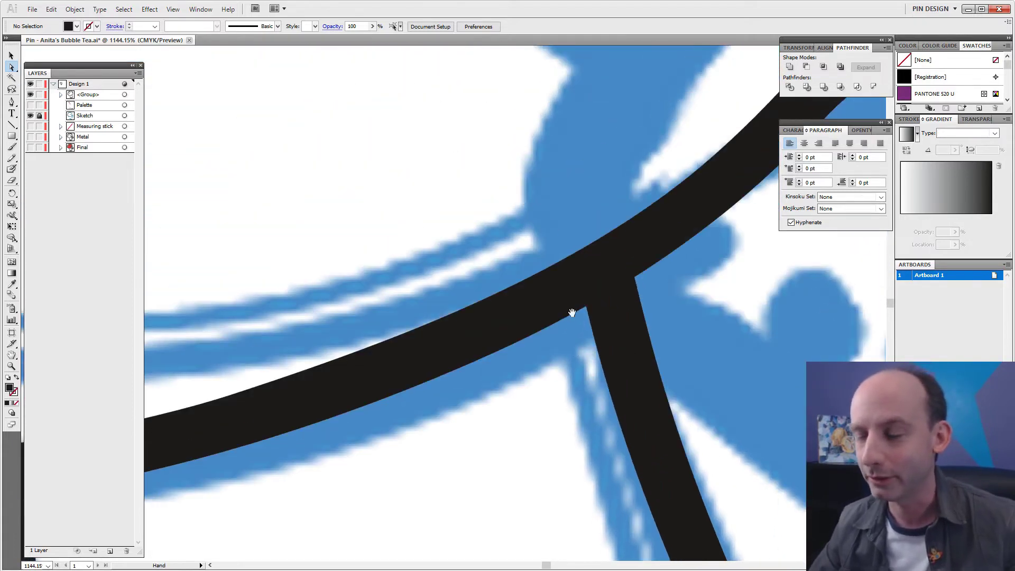
scroll(650, 301, "right", 4)
scroll(650, 301, "down", 2)
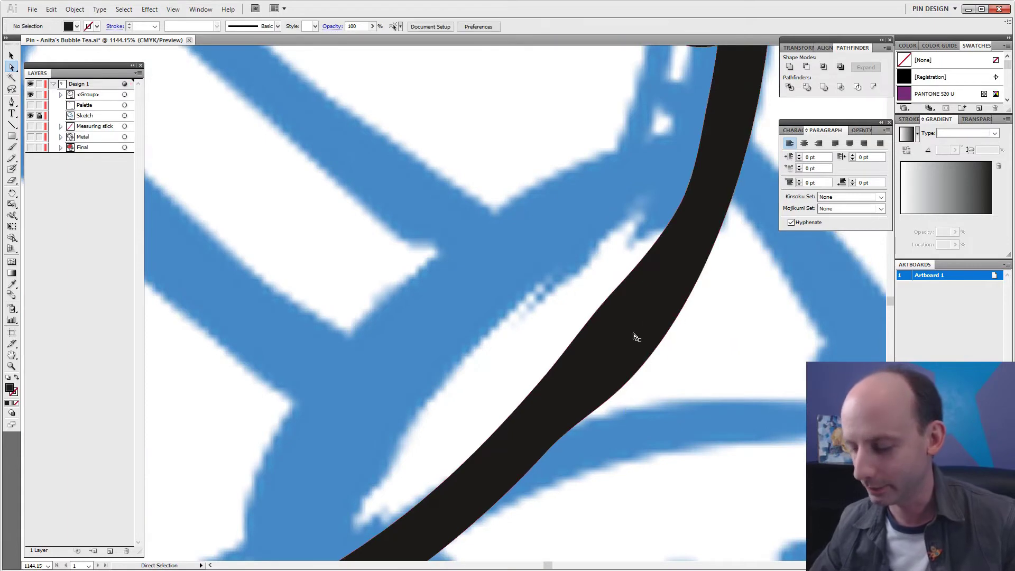
Zoom out, then hide the rough outline group and Sketch layer and show the Metal layer
key("ctrl+space")
left_click(589, 259, "alt")
left_click(594, 274, "alt")
left_click_drag(419, 220, 597, 264)
left_click(597, 265, "alt")
left_click(391, 282, "alt")
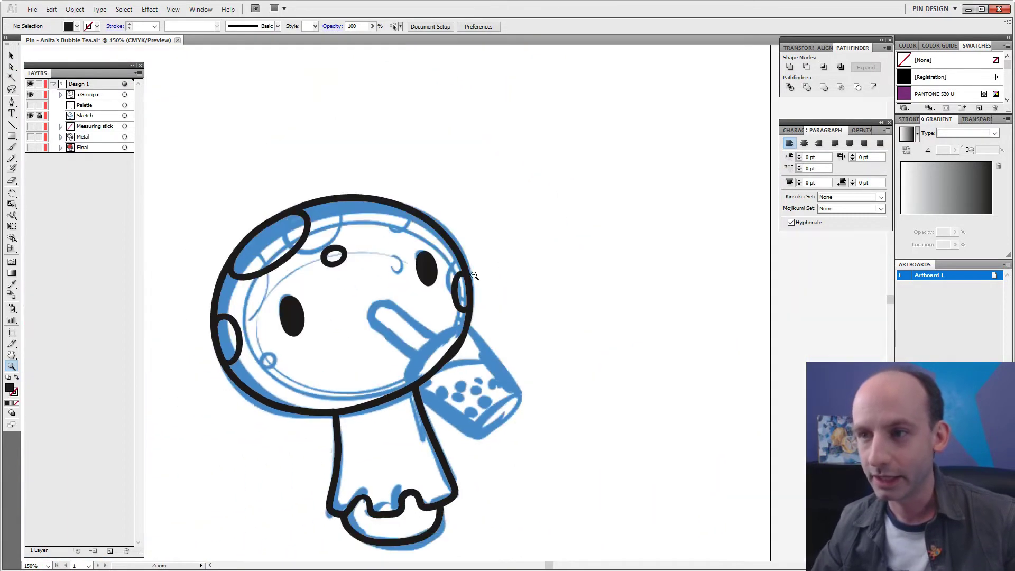
left_click_drag(391, 281, 481, 237)
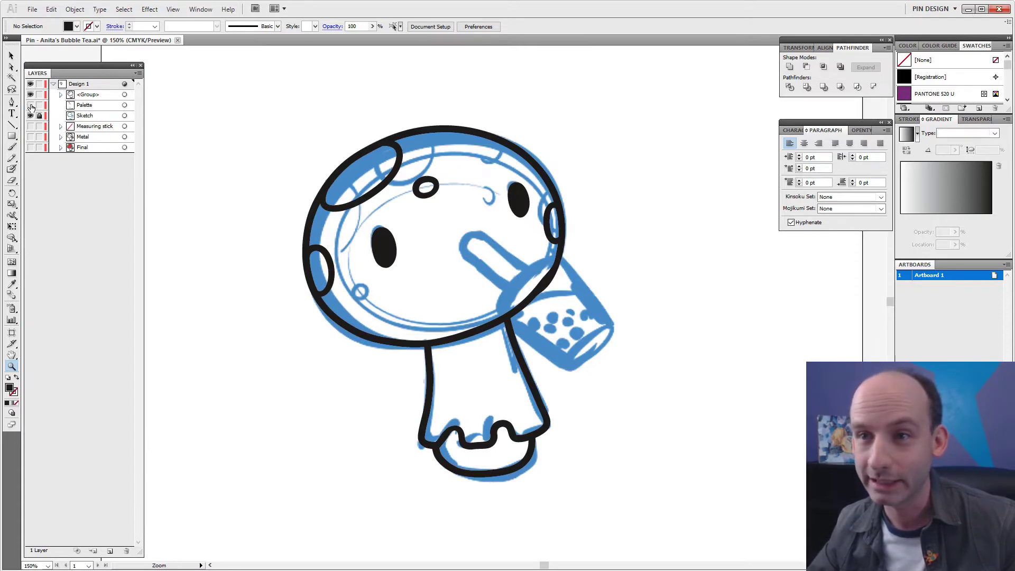
left_click(31, 95)
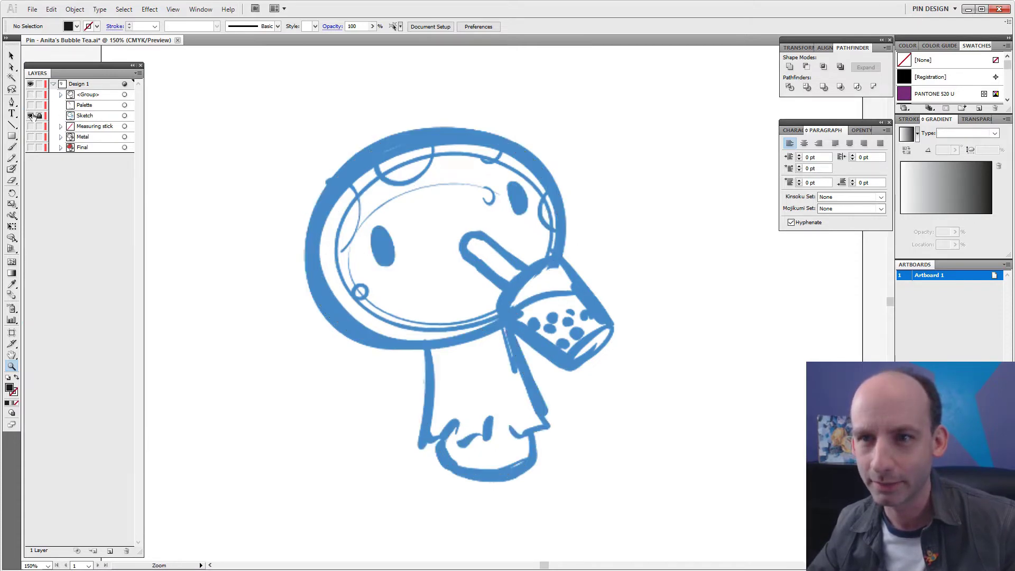
left_click(31, 137)
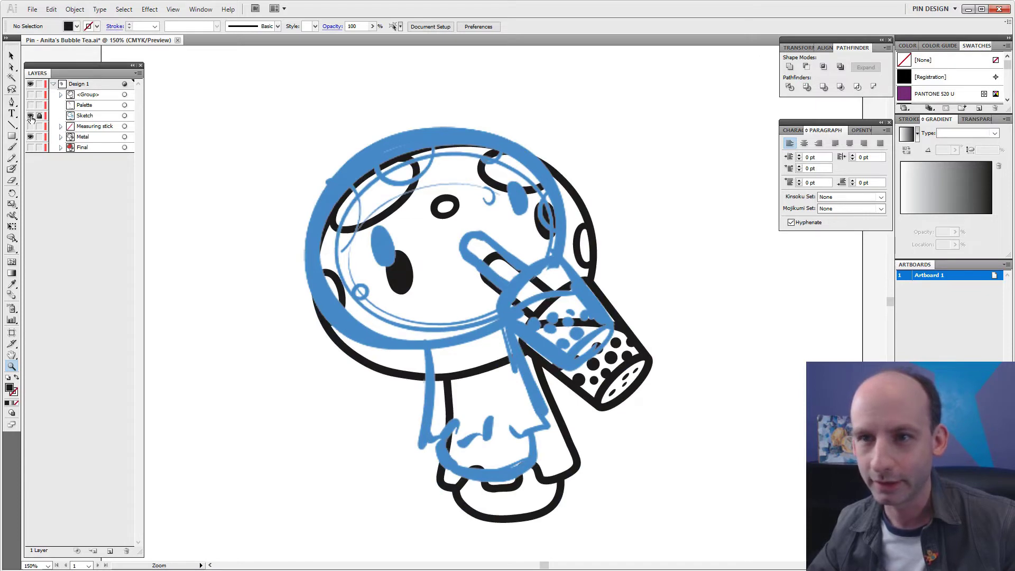
left_click(31, 116)
Zoom in to inspect the clean line art around the cup, face and straw
left_click_drag(581, 351, 546, 298)
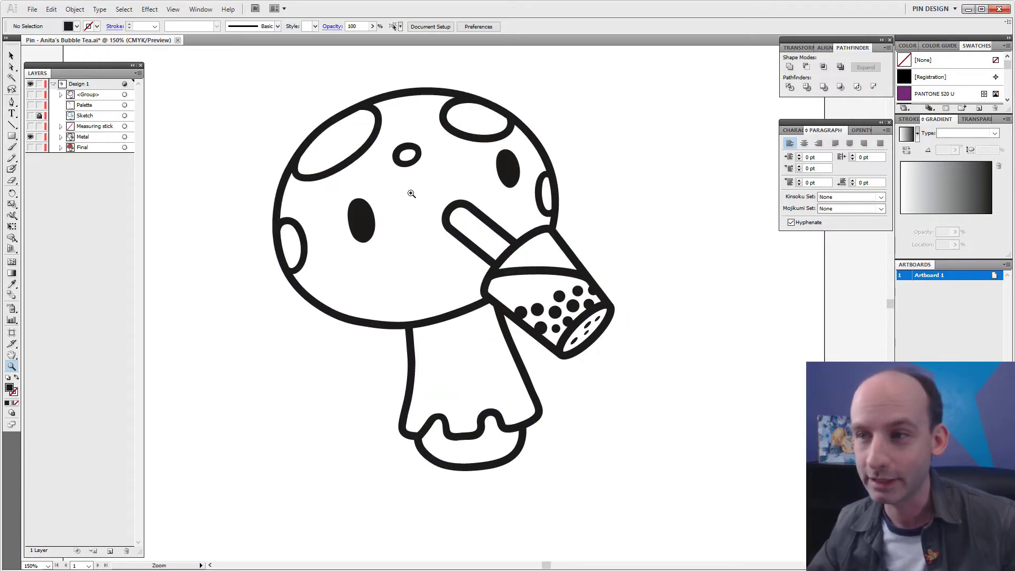
left_click_drag(407, 180, 645, 379)
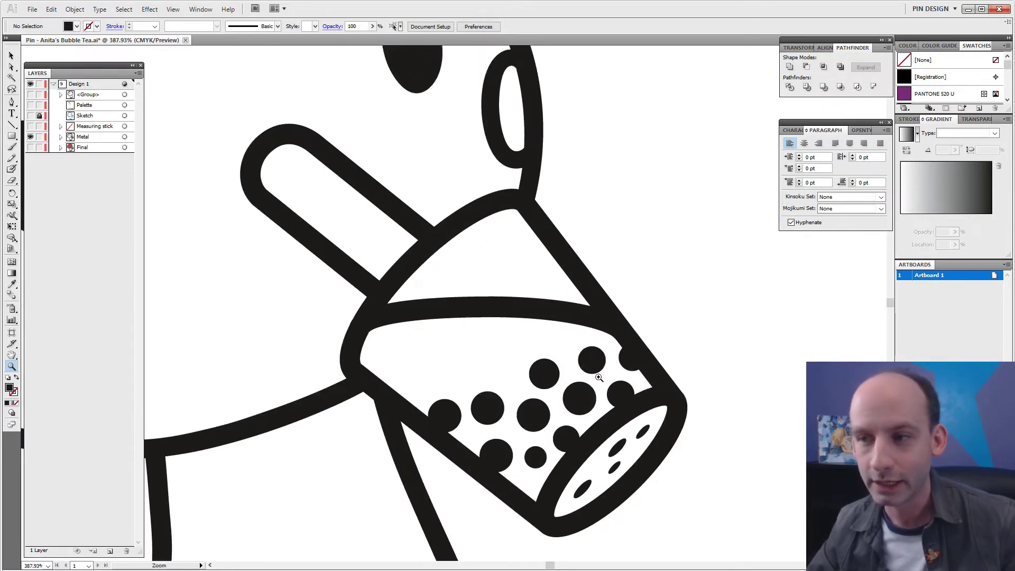
left_click_drag(481, 322, 597, 324)
key("v")
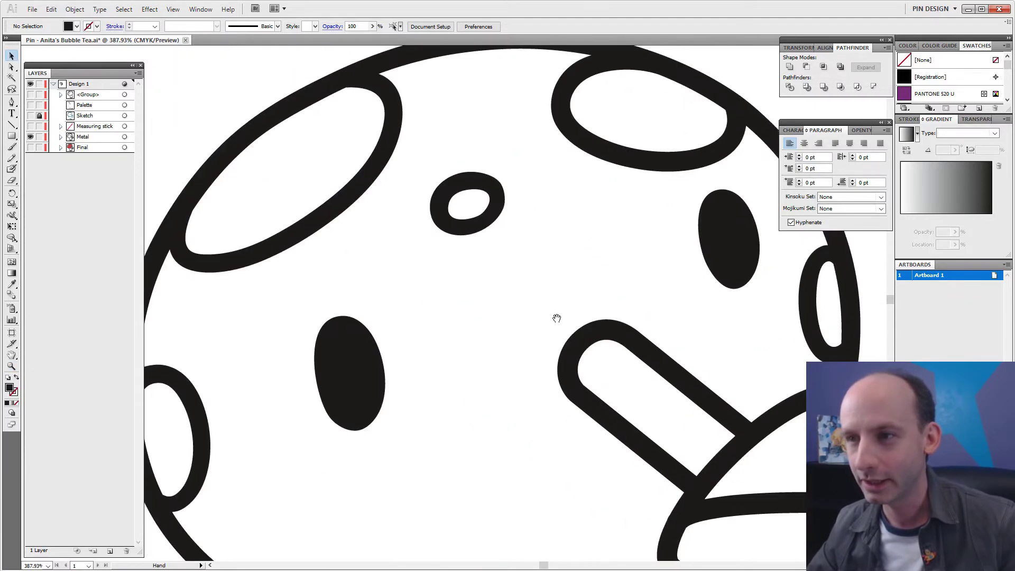
key("z")
left_click_drag(708, 477, 575, 300)
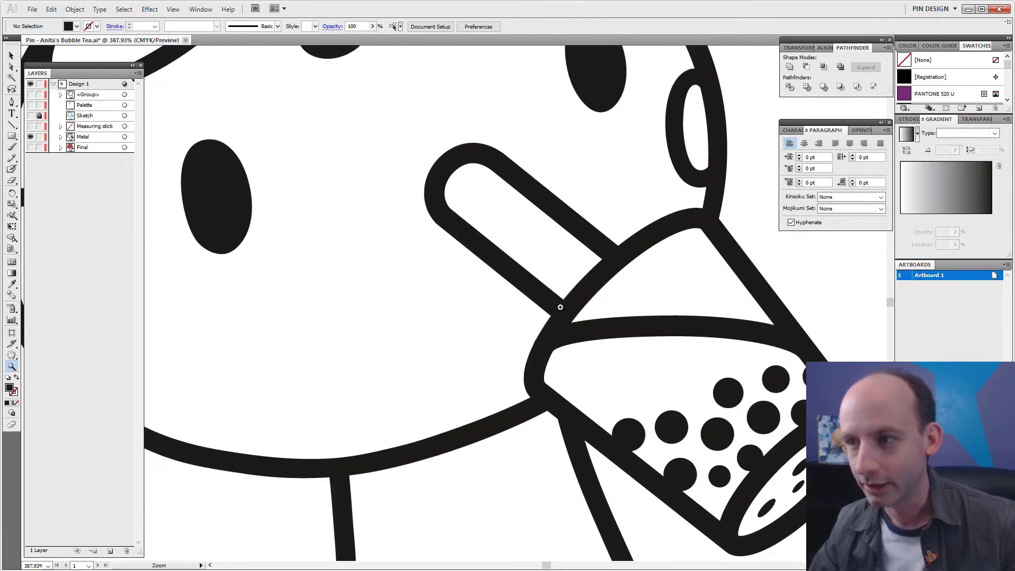
key("alt+v")
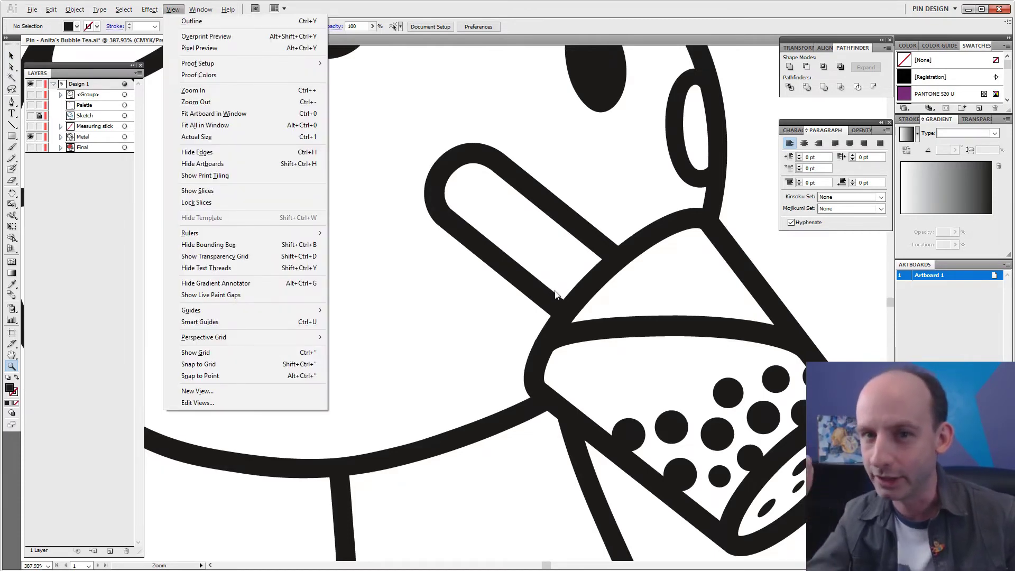
left_click(523, 48)
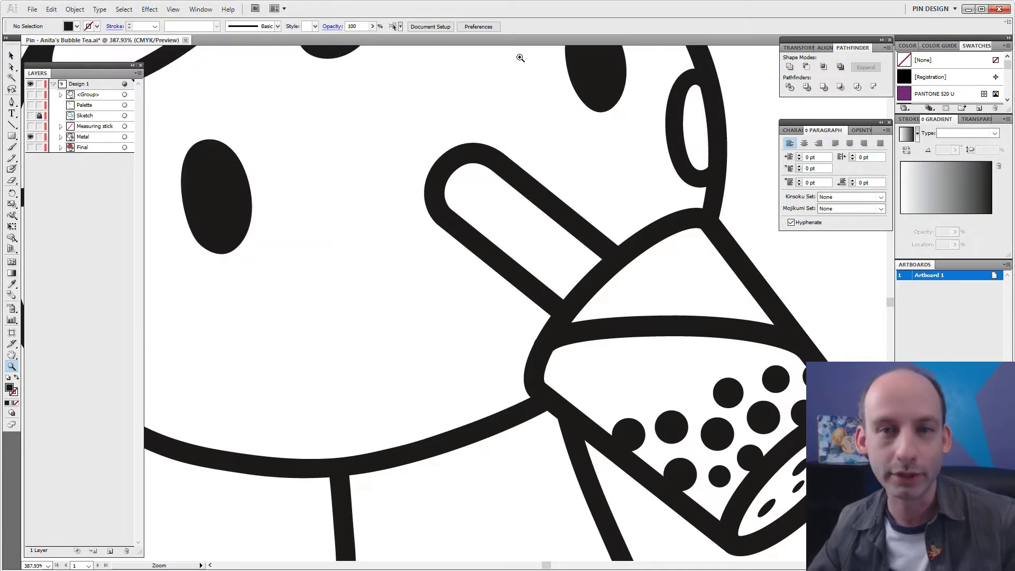
Zoom out from the cup close-up and centre the full artboard with the mushroom
left_click(438, 279, "alt")
left_click(446, 288, "alt")
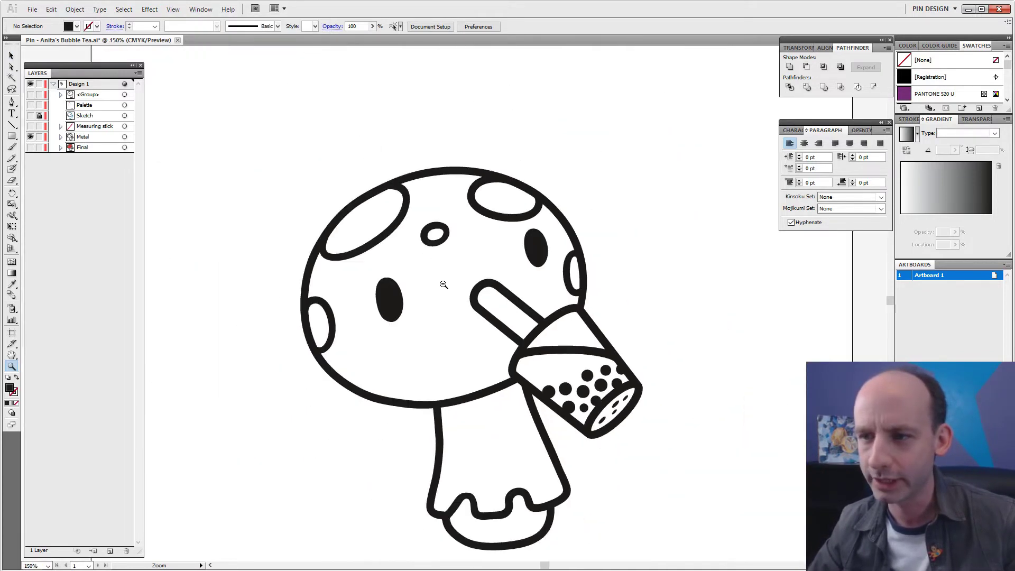
left_click(471, 261, "alt")
left_click(480, 272, "alt")
left_click_drag(467, 249, 488, 276)
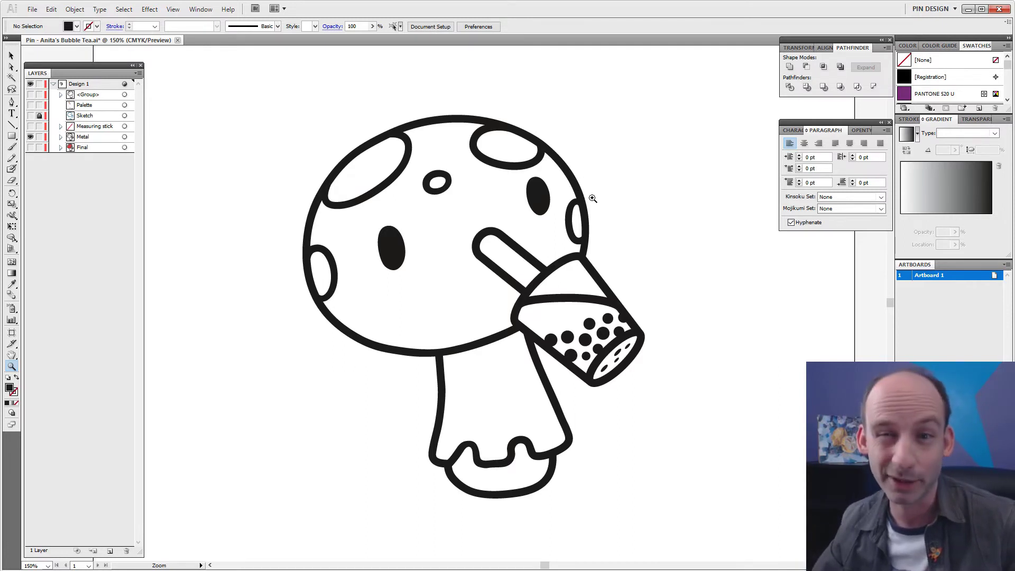
left_click_drag(455, 209, 502, 206)
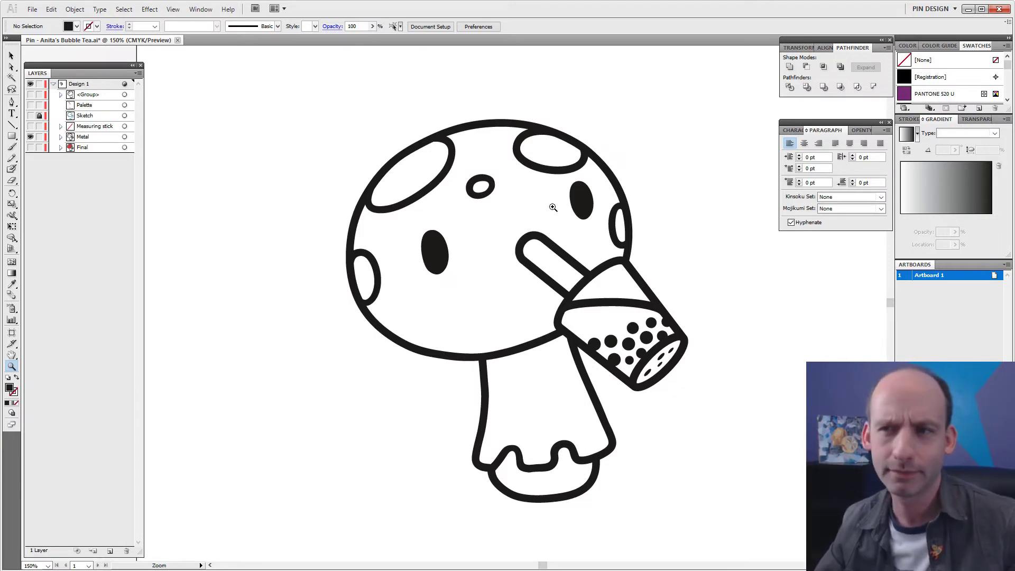
mouse_move(528, 227)
left_mouse_down()
mouse_move(539, 245)
mouse_move(536, 216)
mouse_move(515, 214)
left_mouse_up()
key("ctrl+minus")
key("ctrl+minus")
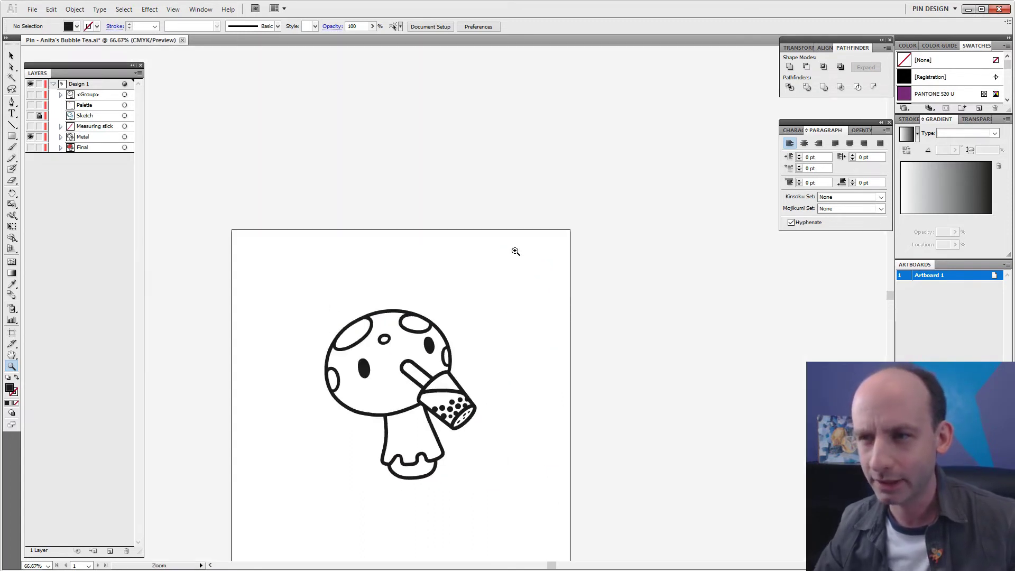
left_click_drag(512, 261, 549, 169)
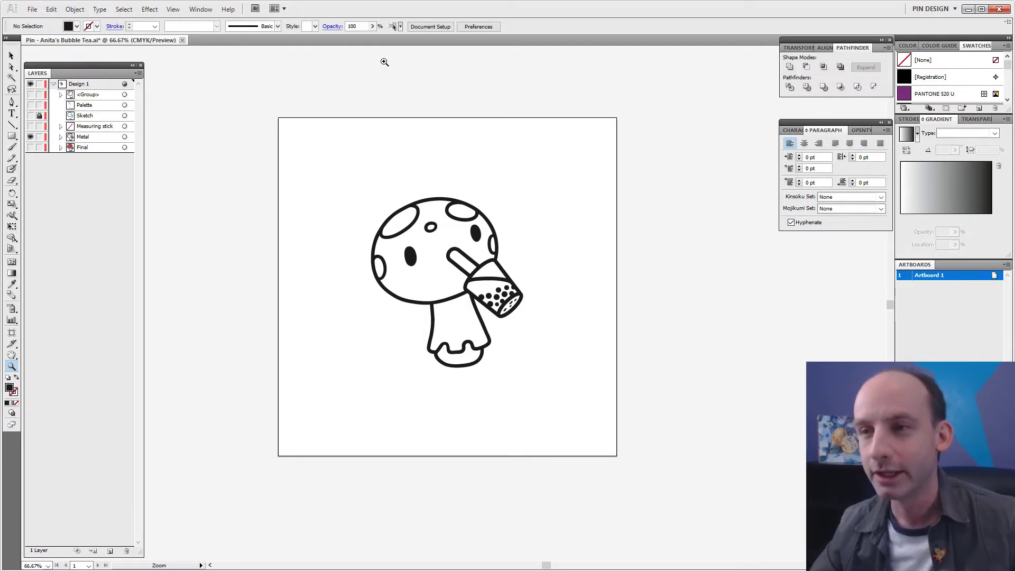
left_click(12, 136)
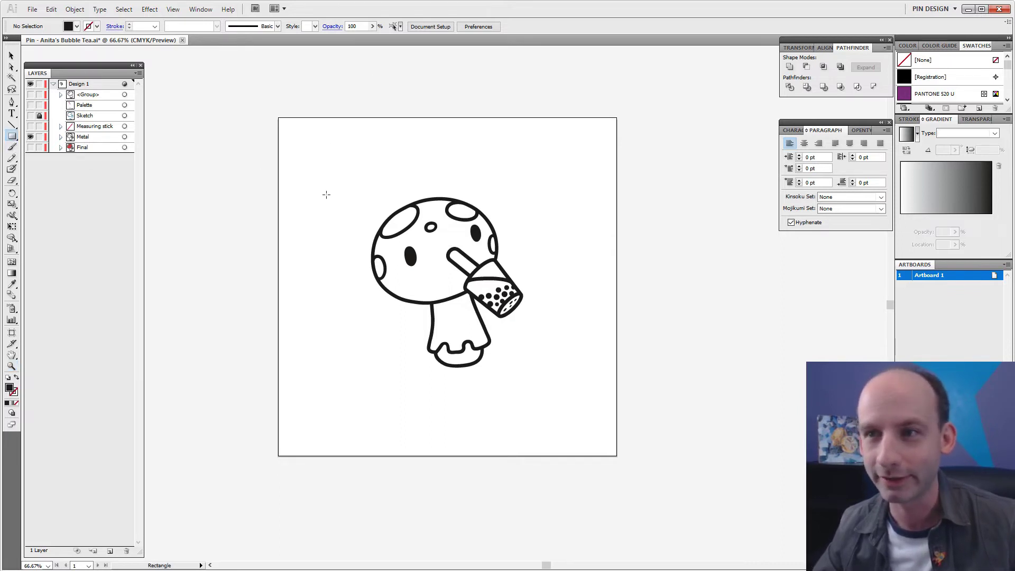
Draw a PANTONE 520 U purple rectangle over the artboard and send it behind the line art
left_click_drag(293, 151, 583, 438)
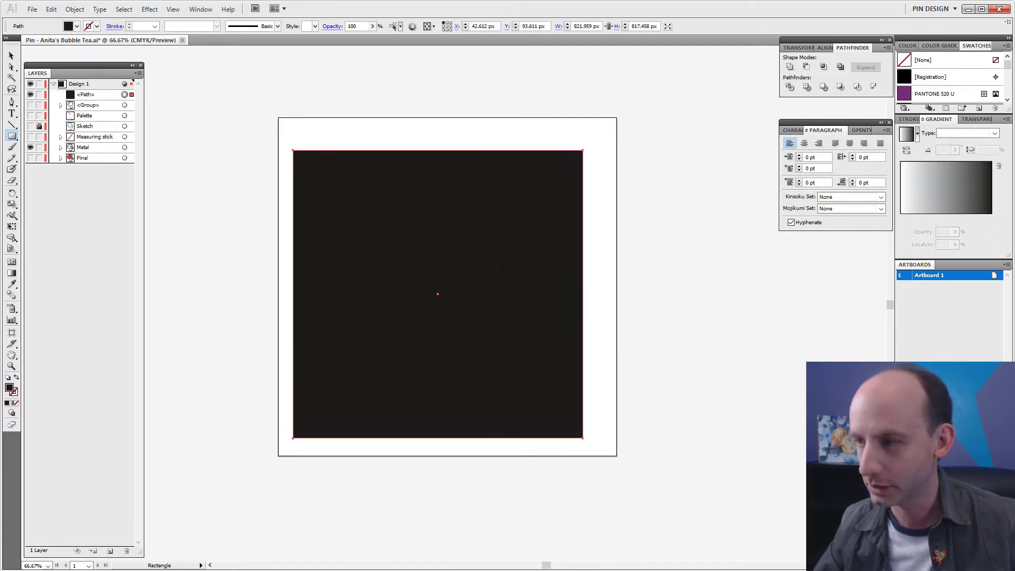
left_click(935, 94)
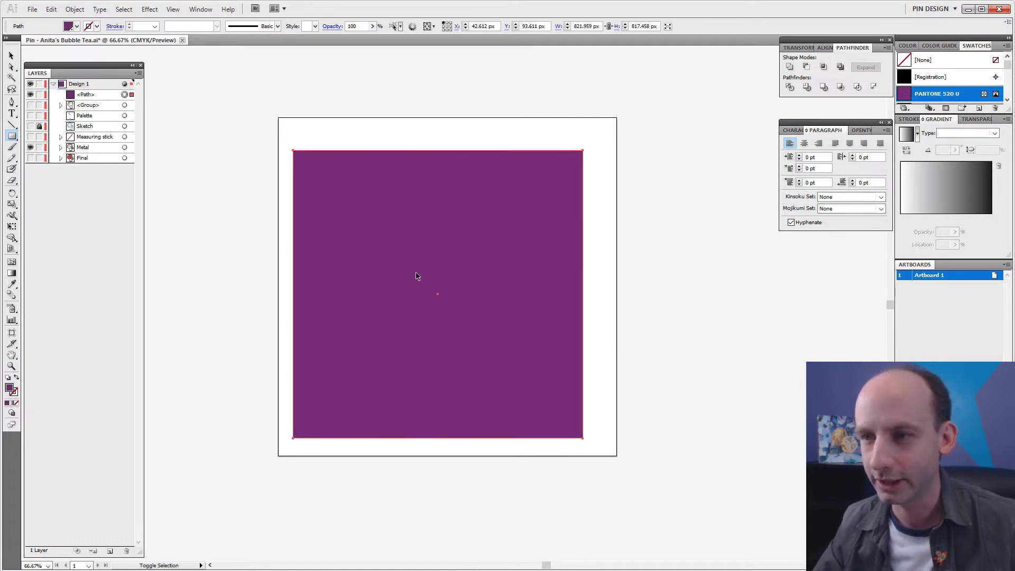
key("ctrl+shift+bracketleft")
key("v")
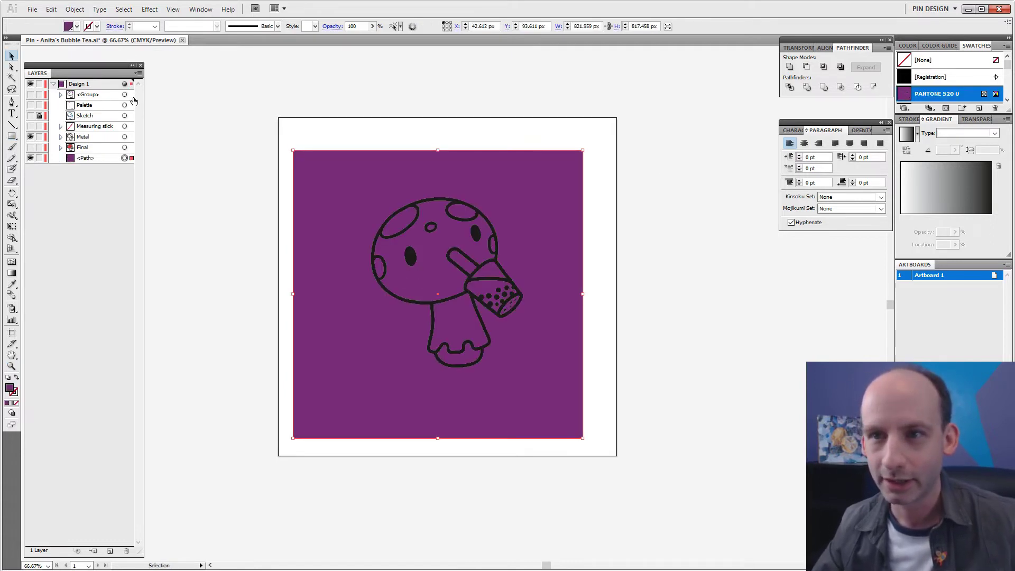
key("ctrl+shift+a")
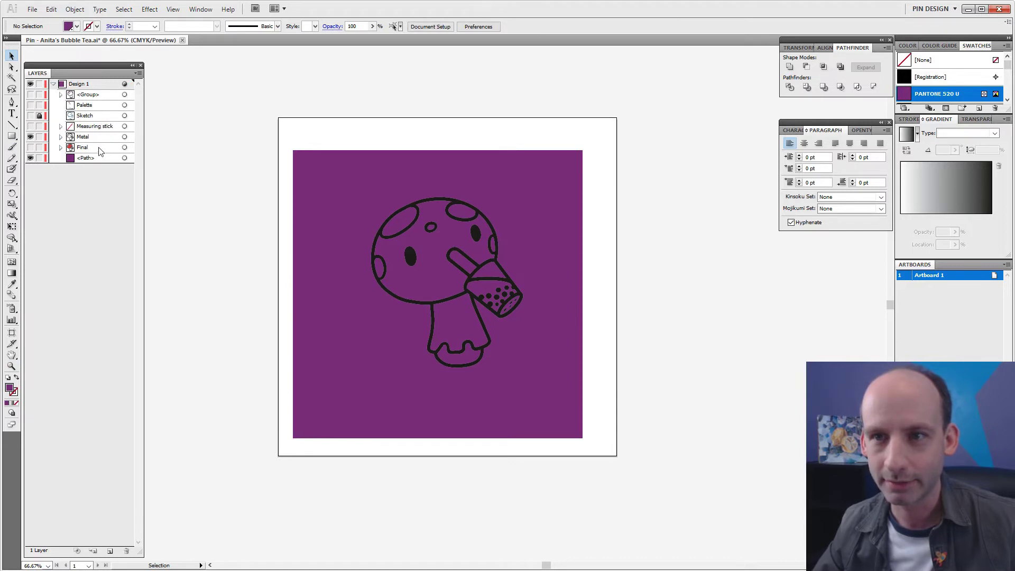
Duplicate the Metal outline artwork and hide the extra copies
left_click(131, 139)
key("a")
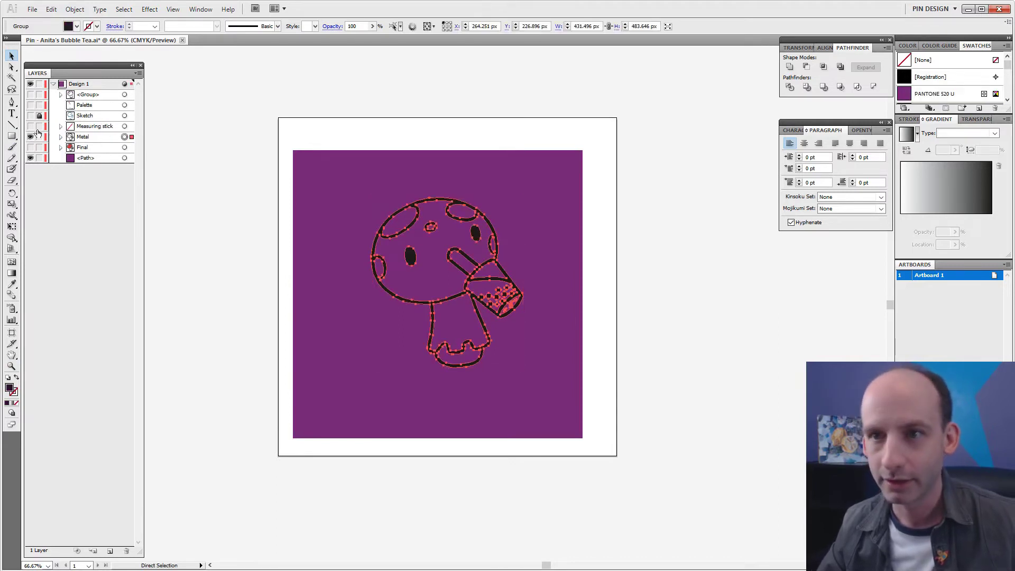
left_click(61, 137)
left_click(61, 137)
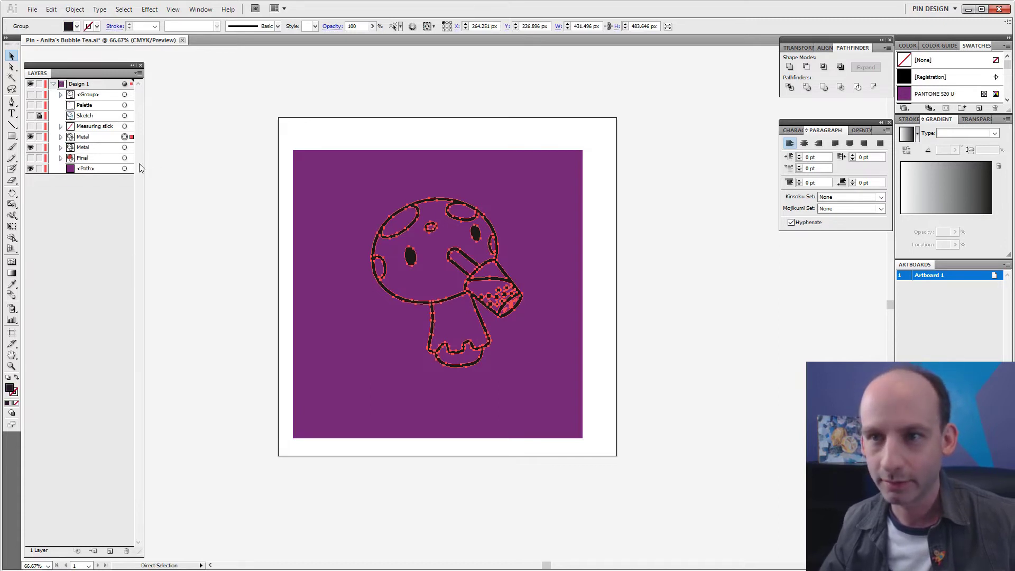
left_click_drag(30, 137, 31, 157)
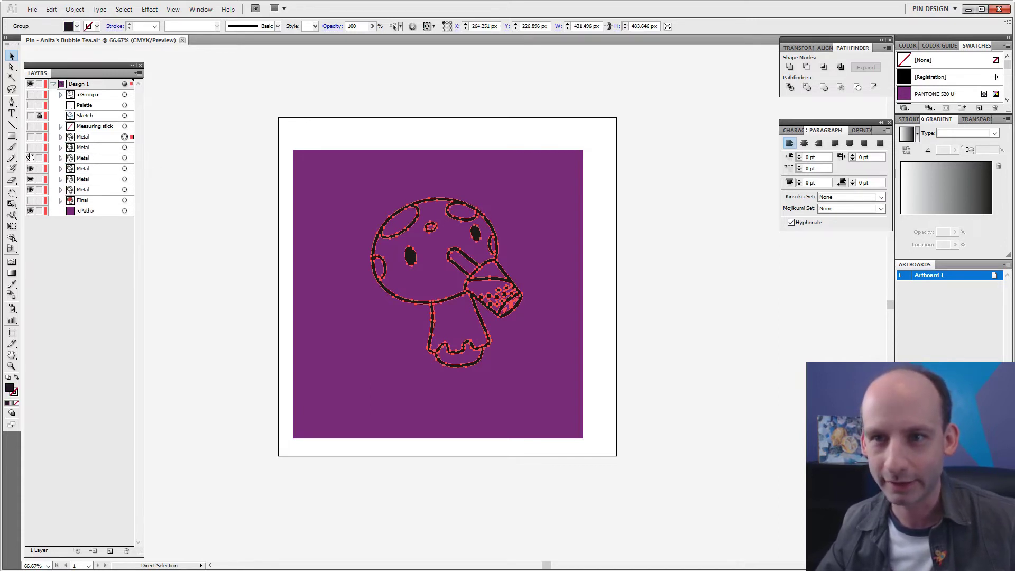
Paste backup copies of the purple square, hide them, then select the visible square and Metal outline
left_click(125, 210)
key("ctrl+c")
key("ctrl+f")
key("ctrl+f")
key("ctrl+f")
left_click(30, 210)
left_click_drag(31, 222, 31, 232)
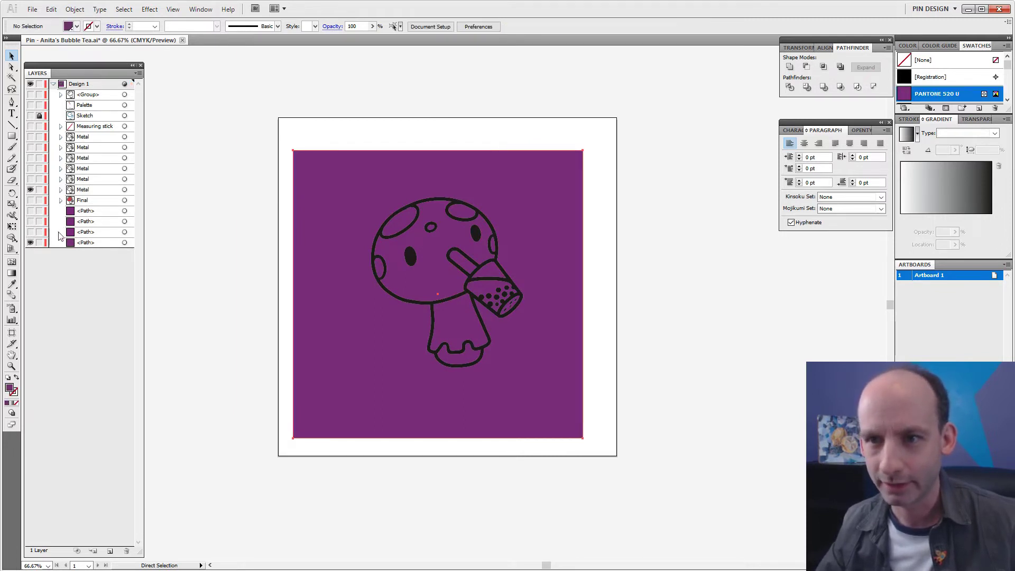
left_click(125, 242)
left_click(125, 189, "shift")
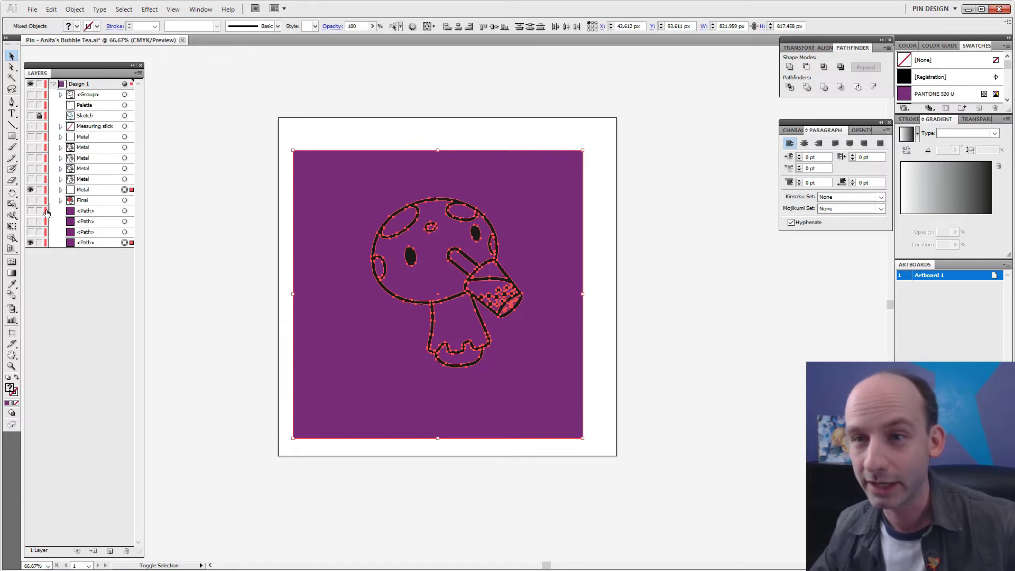
With Shape Builder, delete the background square, the black outline strokes and the eye regions
left_click(12, 239)
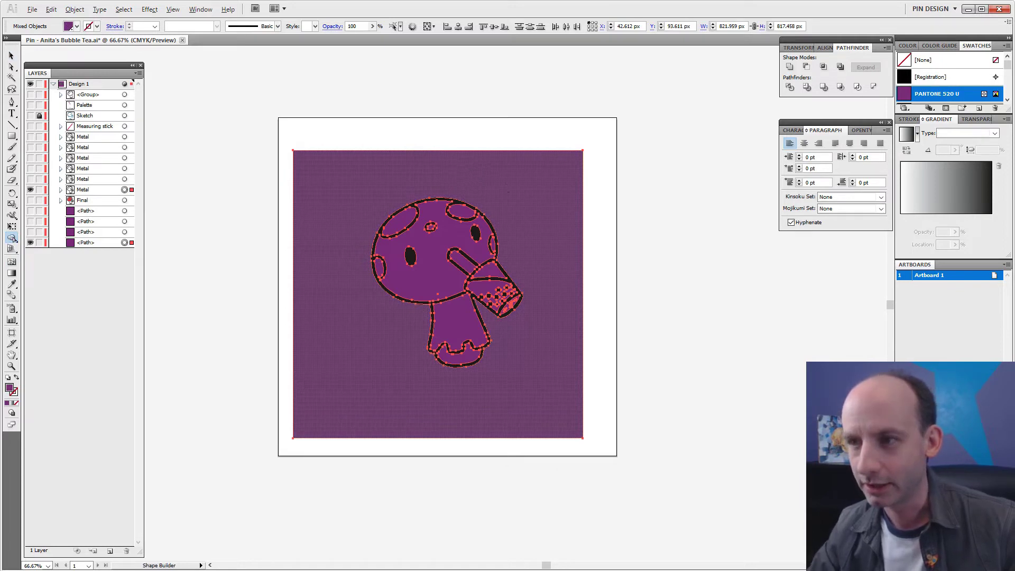
left_click(519, 195, "alt")
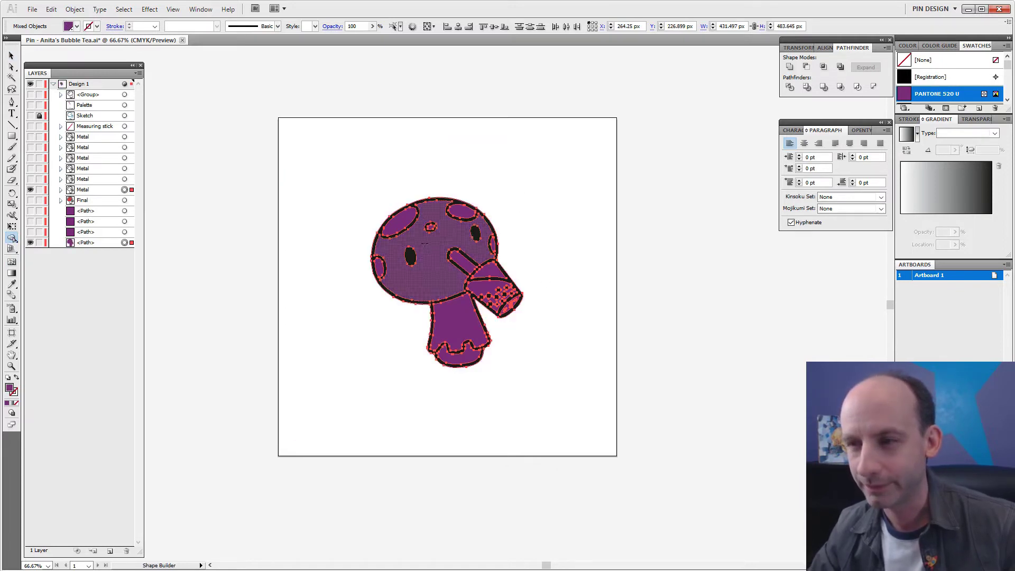
left_click(377, 287, "alt")
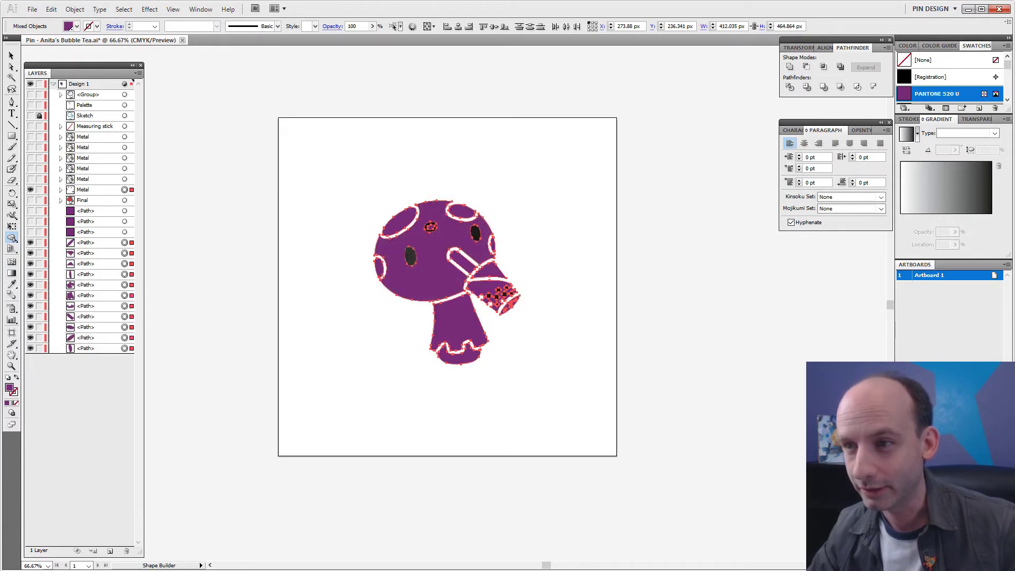
left_click(410, 256, "alt")
left_click(475, 233, "alt")
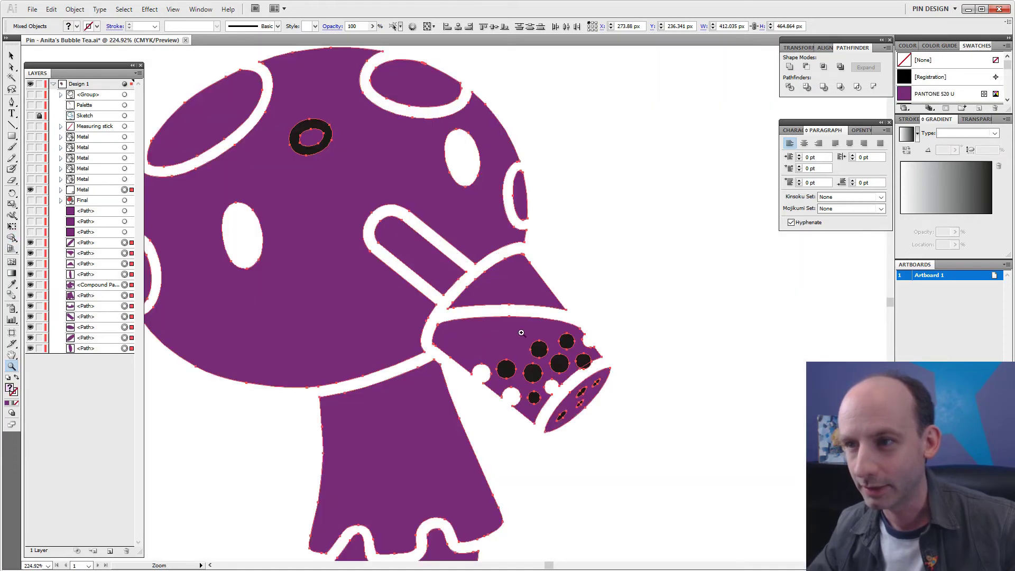
Knock out the small cap spot's ring and the boba pearls in the cup
left_click(484, 285, "ctrl")
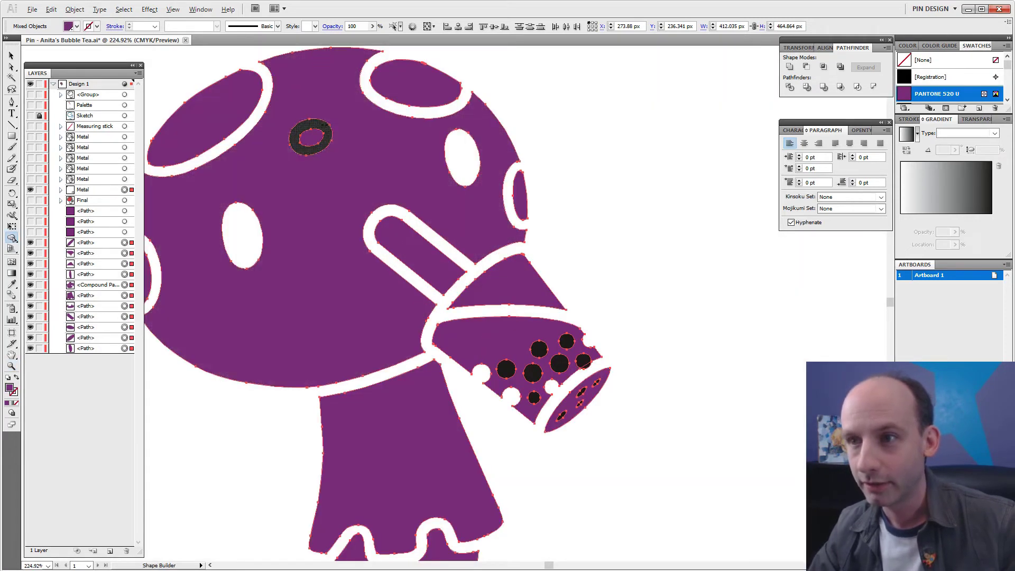
left_click(311, 124, "alt")
left_click(533, 372, "alt")
left_click(539, 349, "alt")
left_click(560, 364, "alt")
left_click(566, 341, "alt")
left_click(584, 361, "alt")
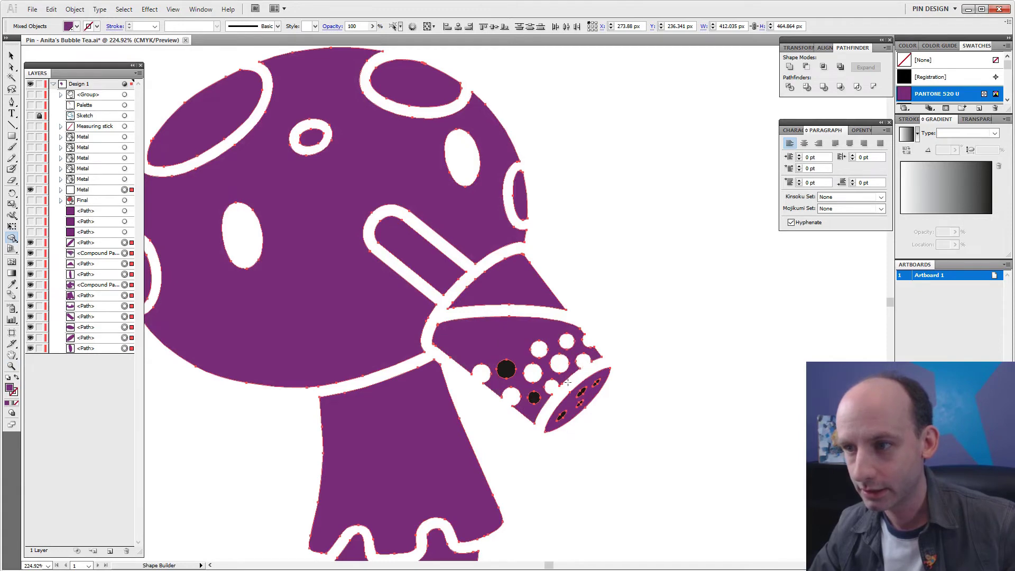
left_click(534, 397, "alt")
left_click(506, 369, "alt")
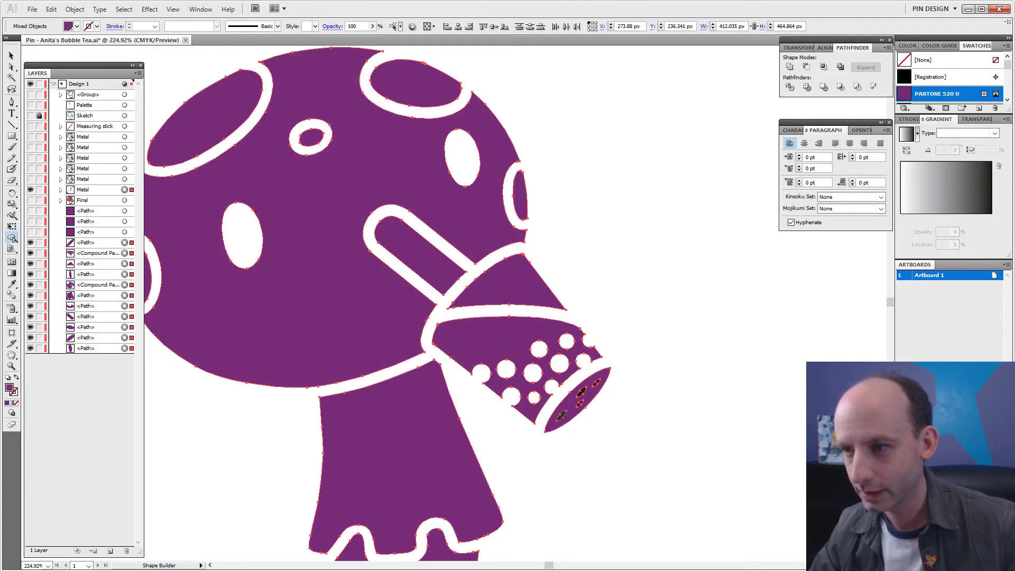
Knock out the spots on the cup's bottom, undoing one extra removal, then zoom back out
left_click(562, 416, "alt")
left_click(582, 391, "alt")
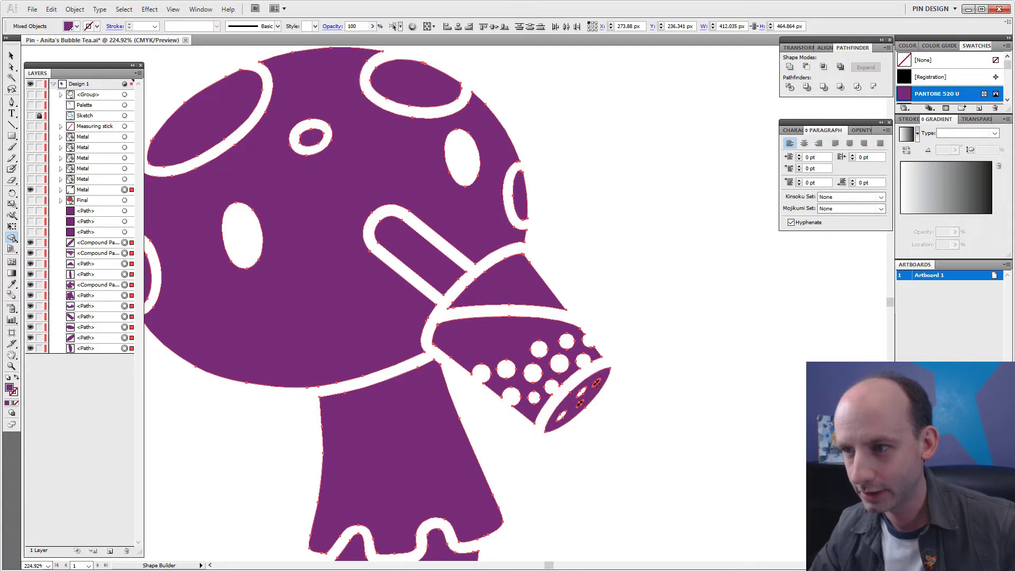
left_click(580, 403, "alt")
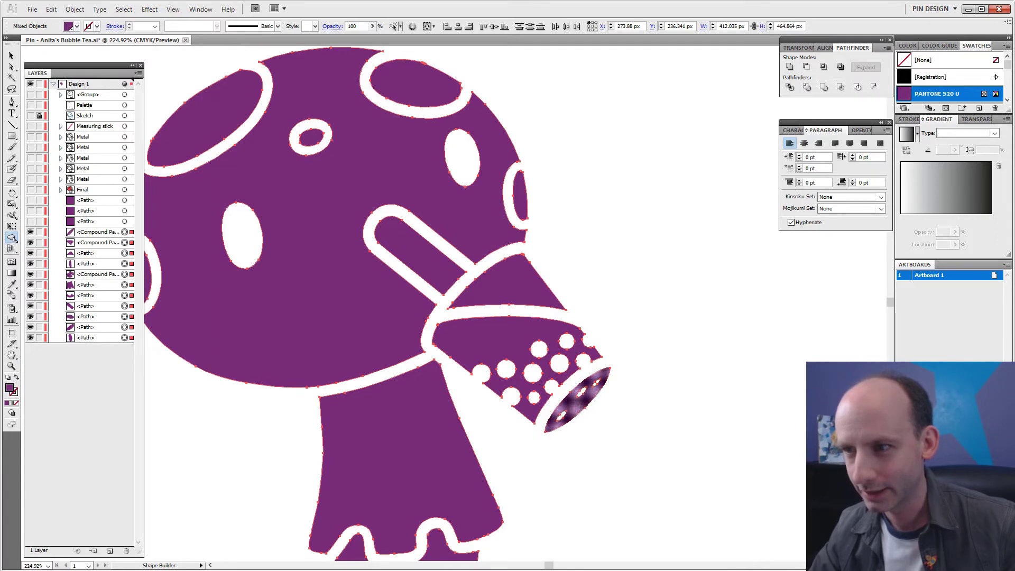
key("ctrl+z")
key("z")
left_click_drag(547, 373, 596, 425)
key("shift+m")
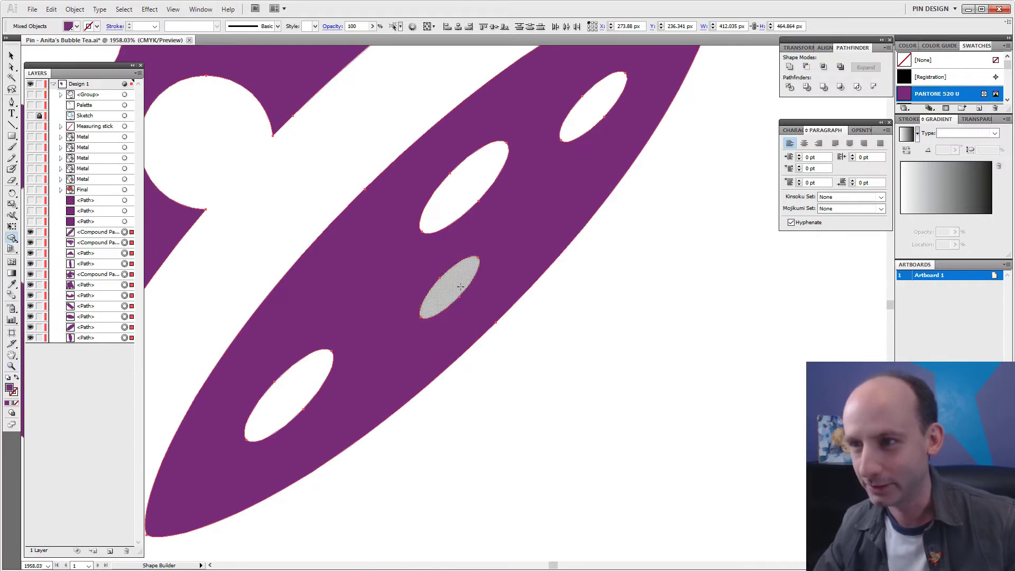
key("z")
left_click(399, 226, "alt")
left_click(398, 226, "alt")
left_click(425, 286, "alt")
left_click(425, 286, "alt")
key("v")
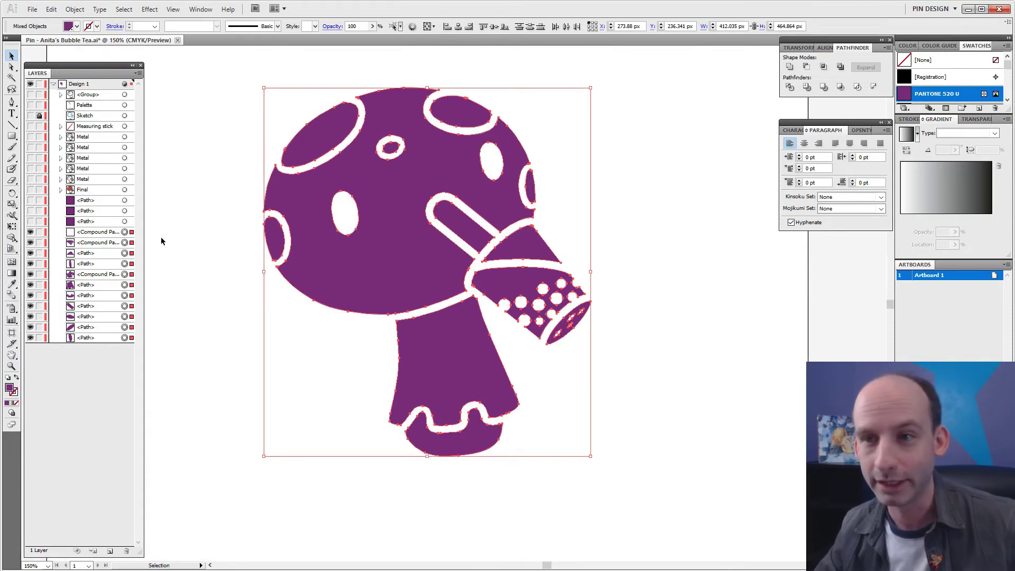
Show and delete the three spare purple background copies
key("ctrl+shift+a")
left_click_drag(30, 221, 30, 200)
left_click(131, 205)
left_click(129, 225, "shift")
key("Delete")
Rename the cap's Compound Path to 'Head' in the Layers panel
left_click(367, 261)
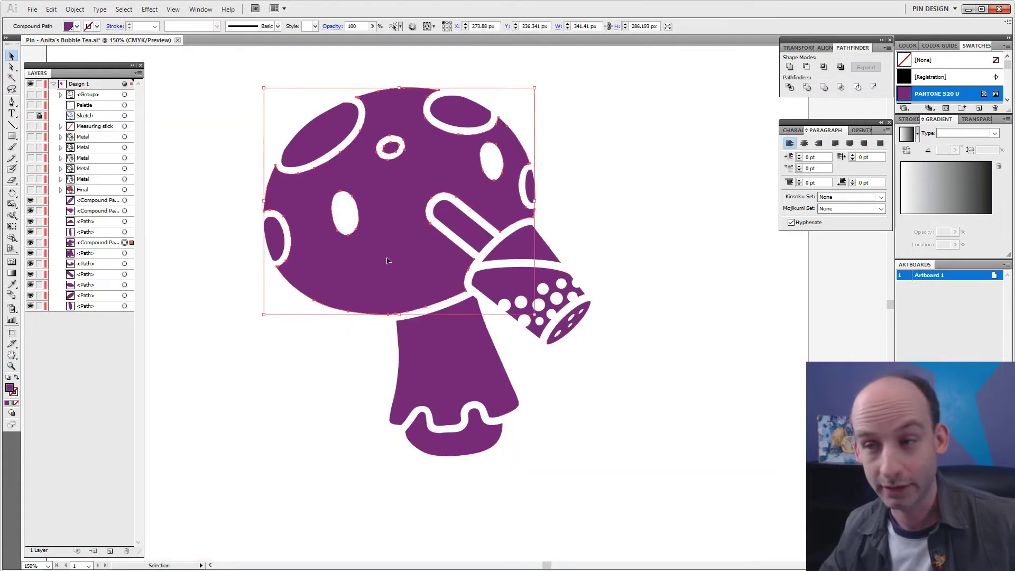
left_click(30, 242)
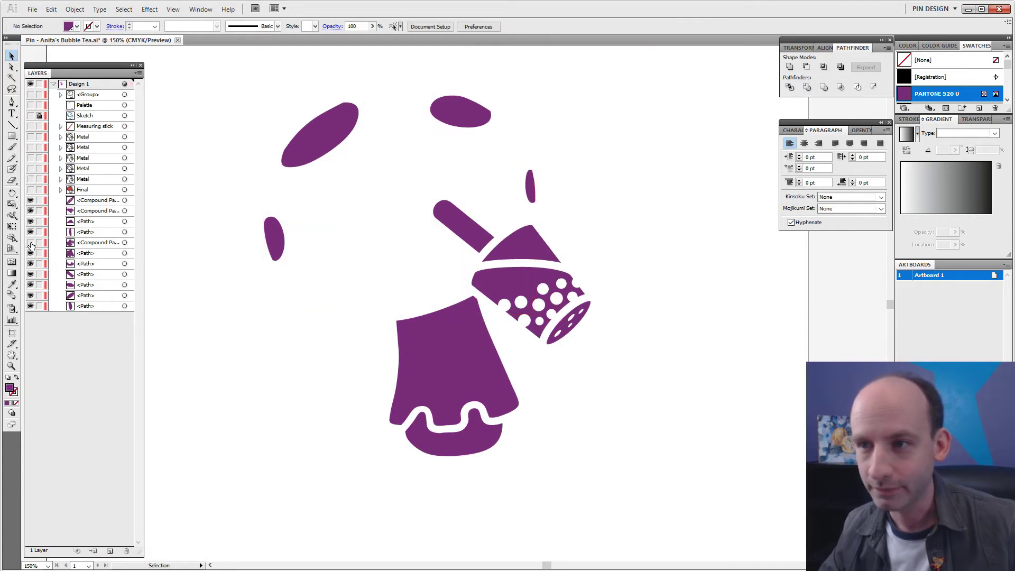
left_click(30, 242)
double_click(95, 242)
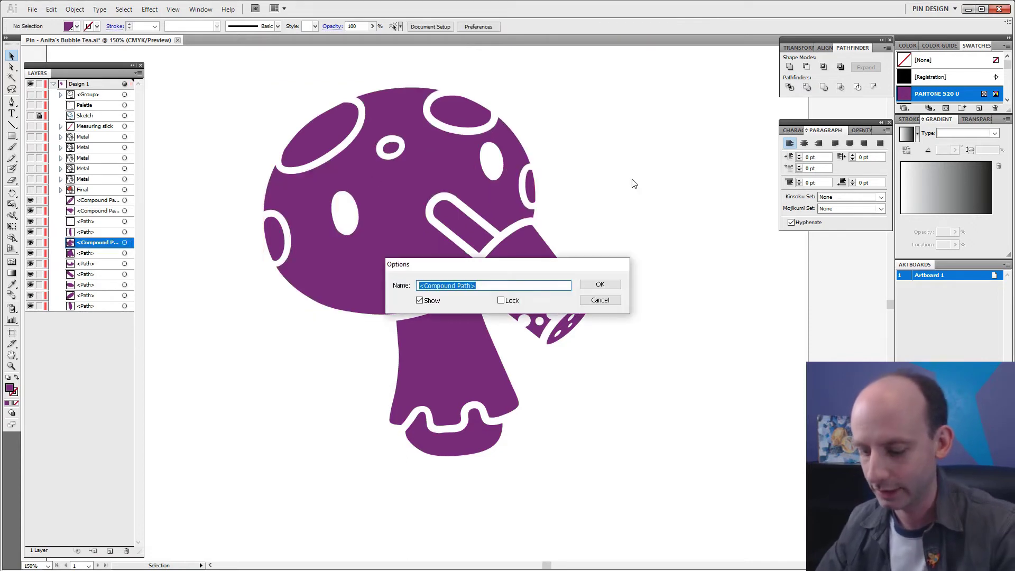
type("Head")
key("Return")
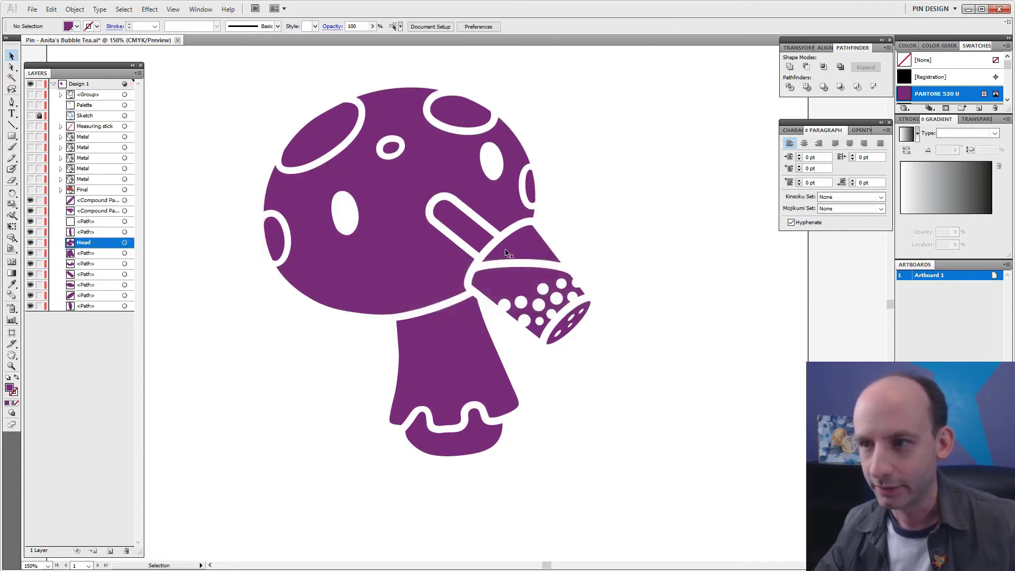
left_click(391, 231)
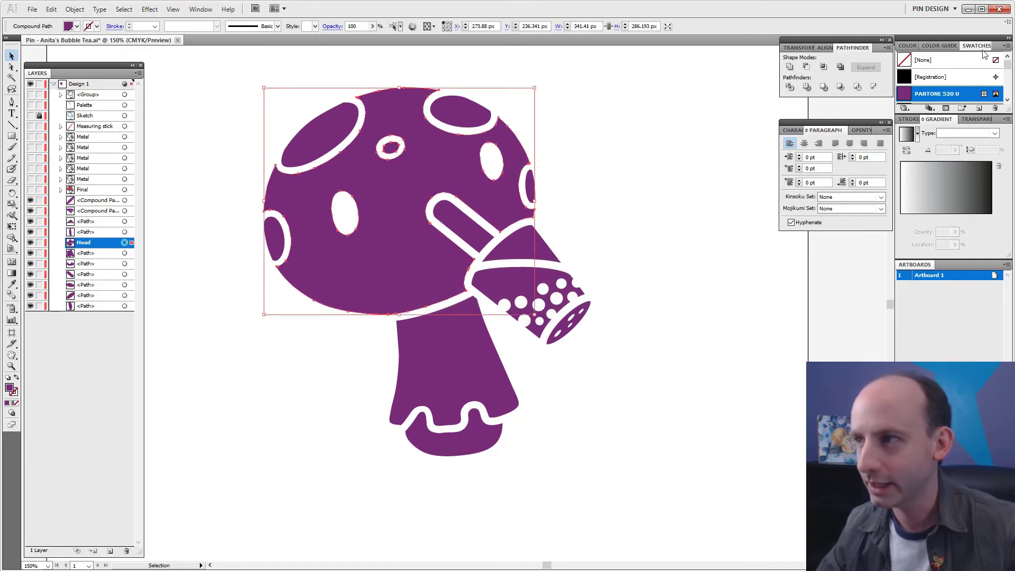
Load the PANTONE Solid Coated colour book, enlarge its panel, and apply PANTONE 186 C to the cap
left_click(1006, 47)
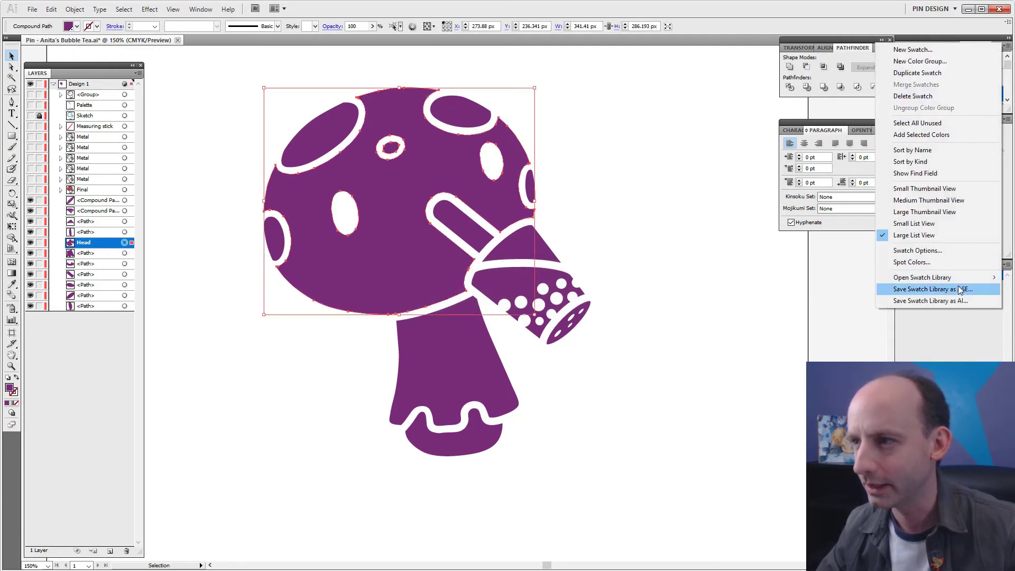
mouse_move(954, 277)
mouse_move(828, 307)
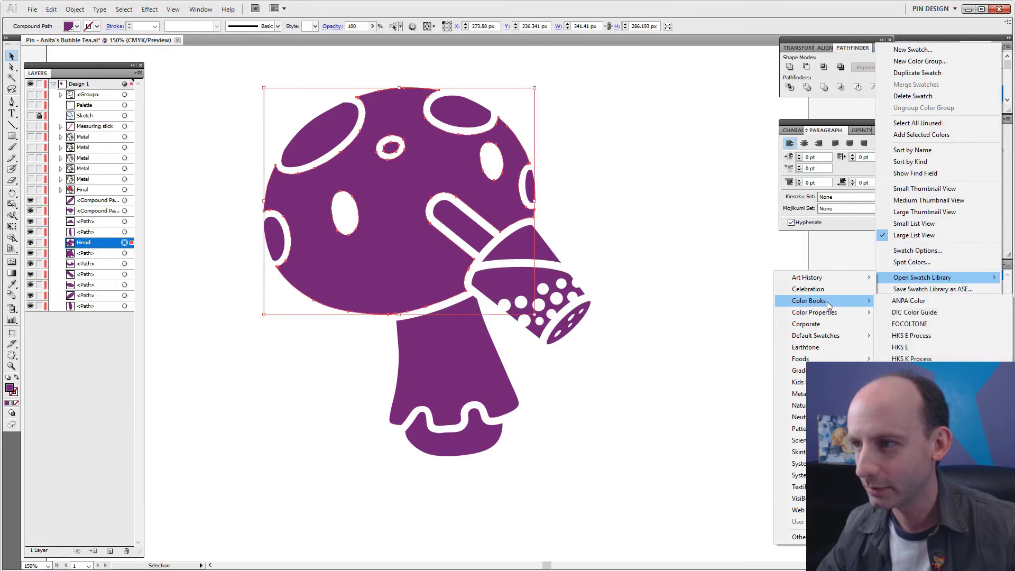
left_click(915, 476)
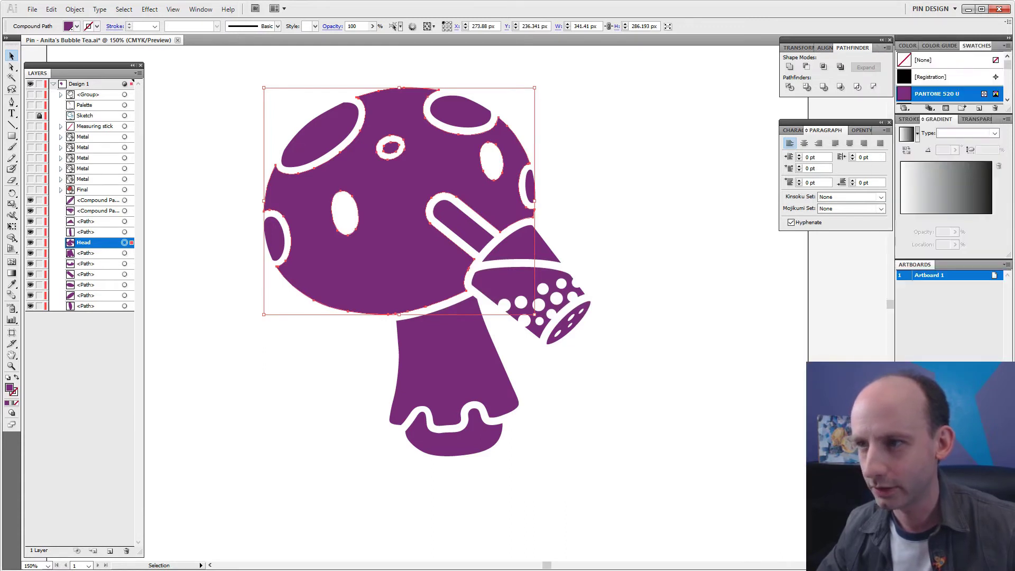
left_click_drag(774, 148, 665, 64)
left_click_drag(774, 133, 789, 507)
left_click(716, 148)
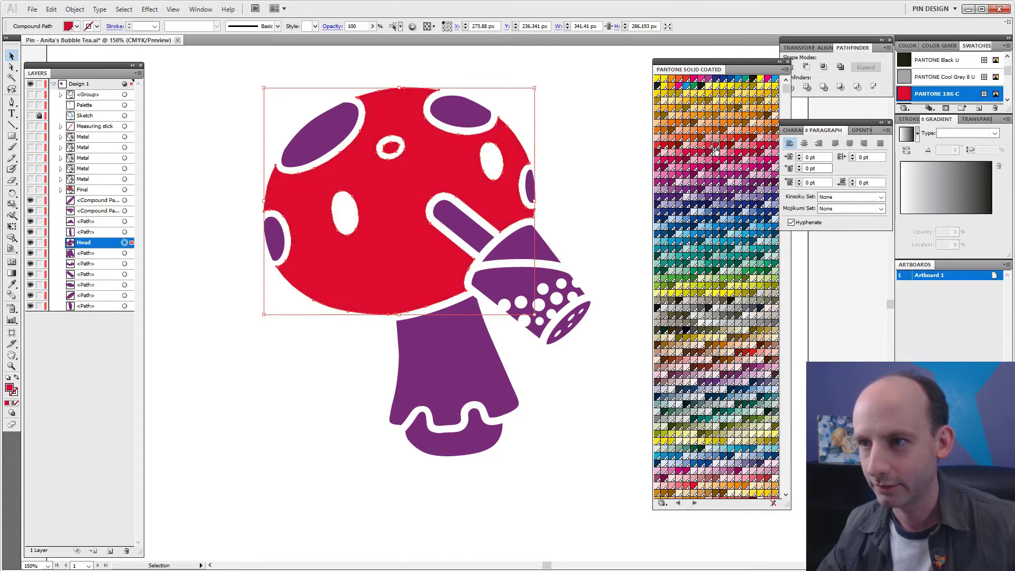
Select the purple cap spots, then clear that selection and reselect only the red Head cap
left_click(584, 225)
left_click(457, 114)
left_click(530, 191, "shift")
left_click(350, 139, "shift")
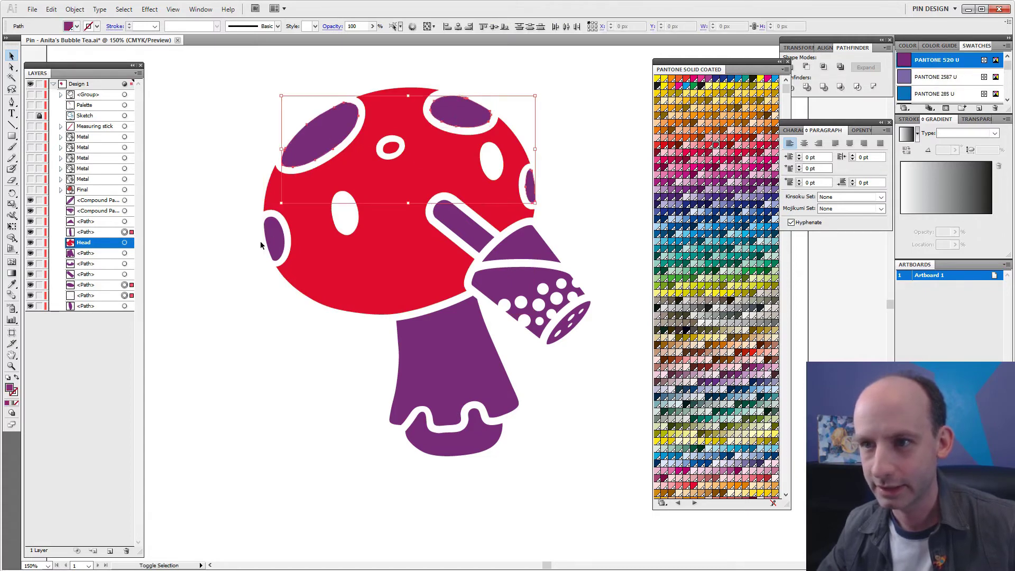
left_click(275, 246, "shift")
left_click(390, 148, "shift")
left_click(382, 165, "shift")
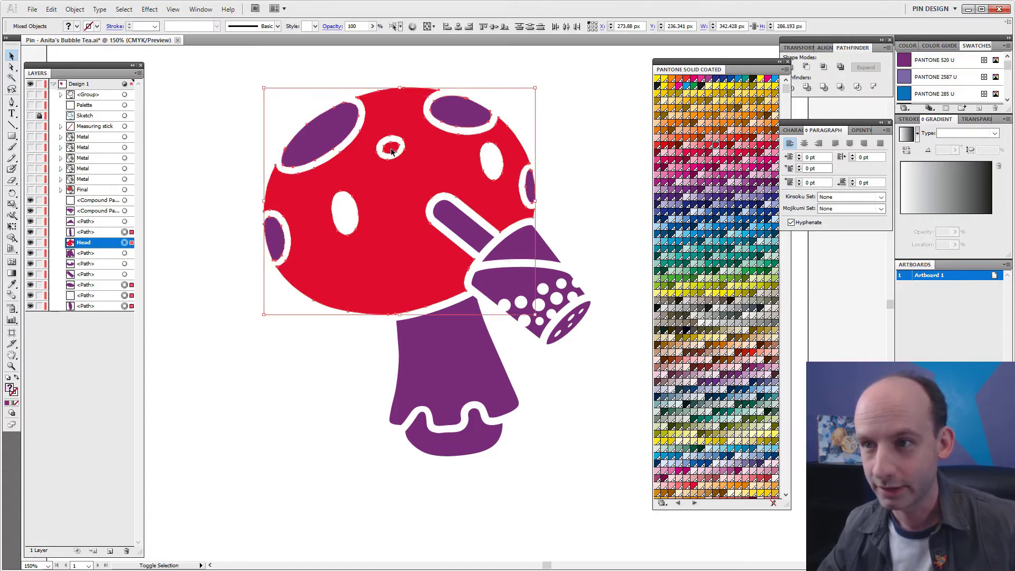
left_click(341, 358)
left_click(390, 158)
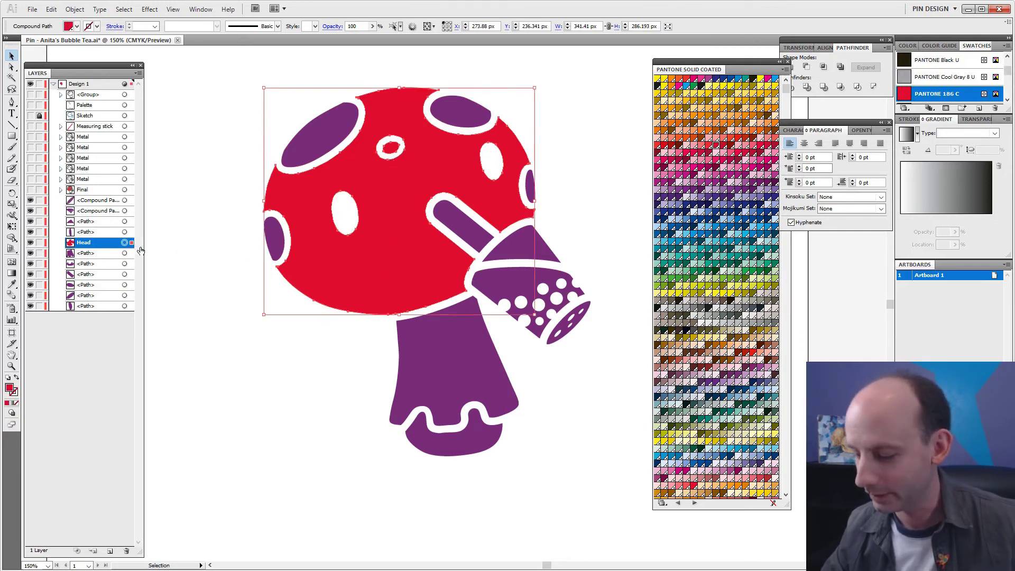
Paste a copy of the red Head in front and punch the small spot out as a hole with Shape Builder
key("a")
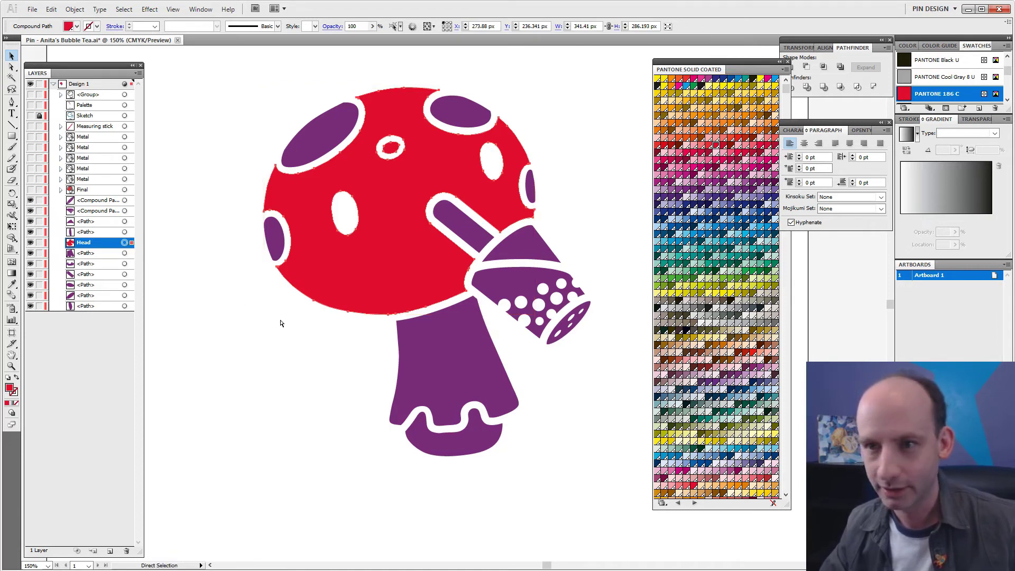
key("ctrl+c")
key("ctrl+f")
key("v")
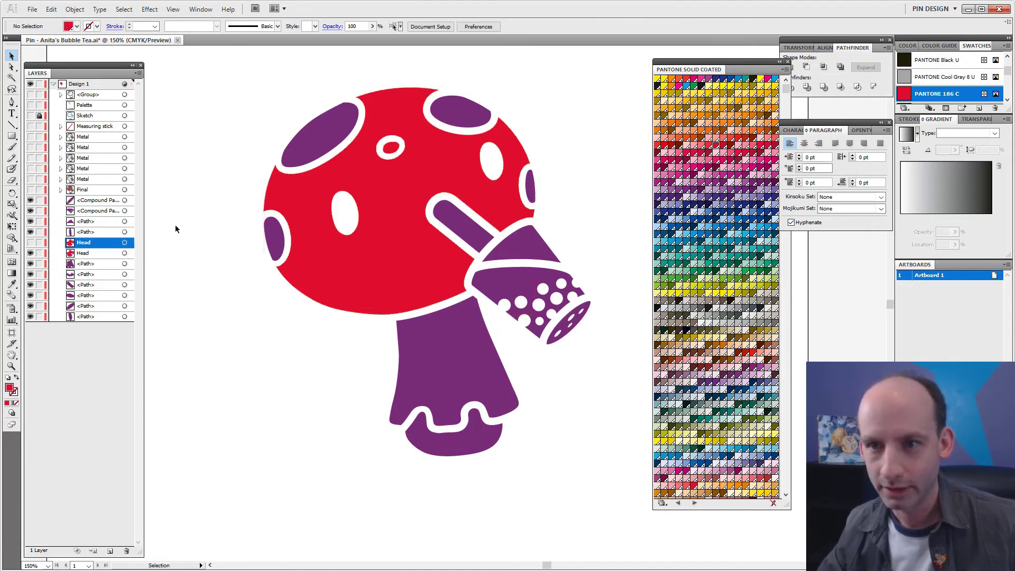
left_click(403, 197)
key("shift+m")
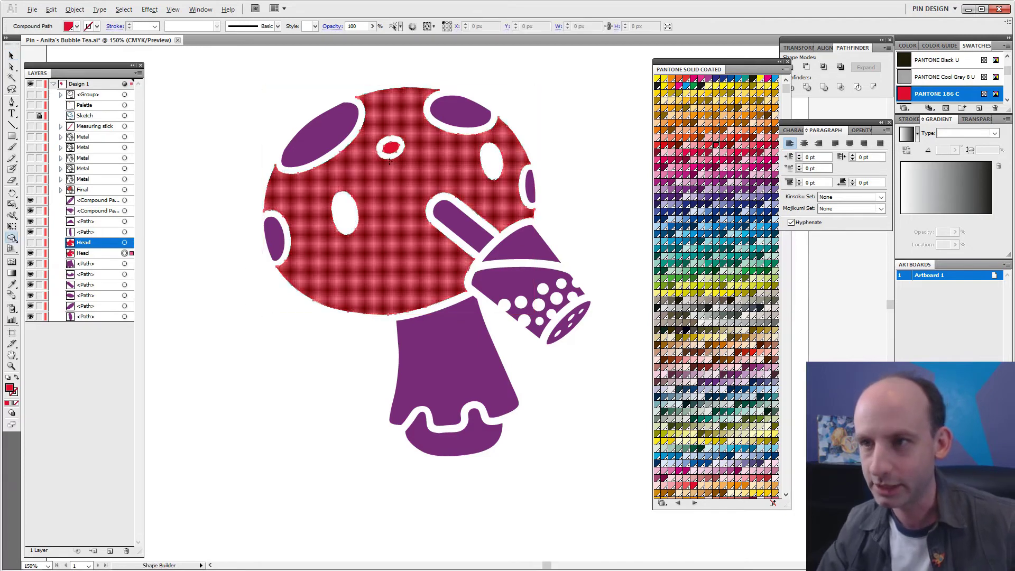
left_click(390, 148, "alt")
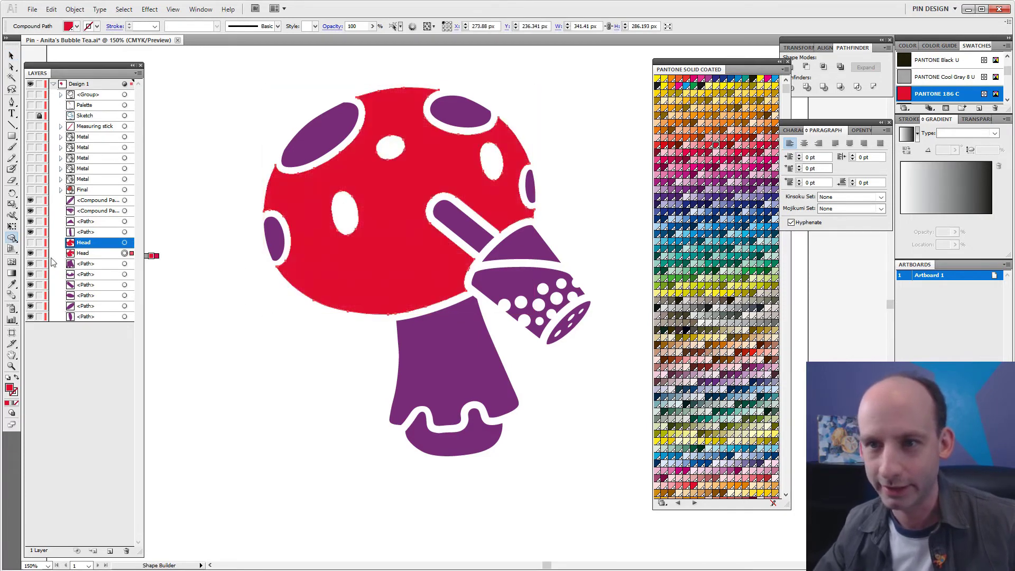
On the upper Head copy, delete the large red cap region so only the spots remain
left_click(31, 242)
left_click(30, 253)
left_click(124, 242)
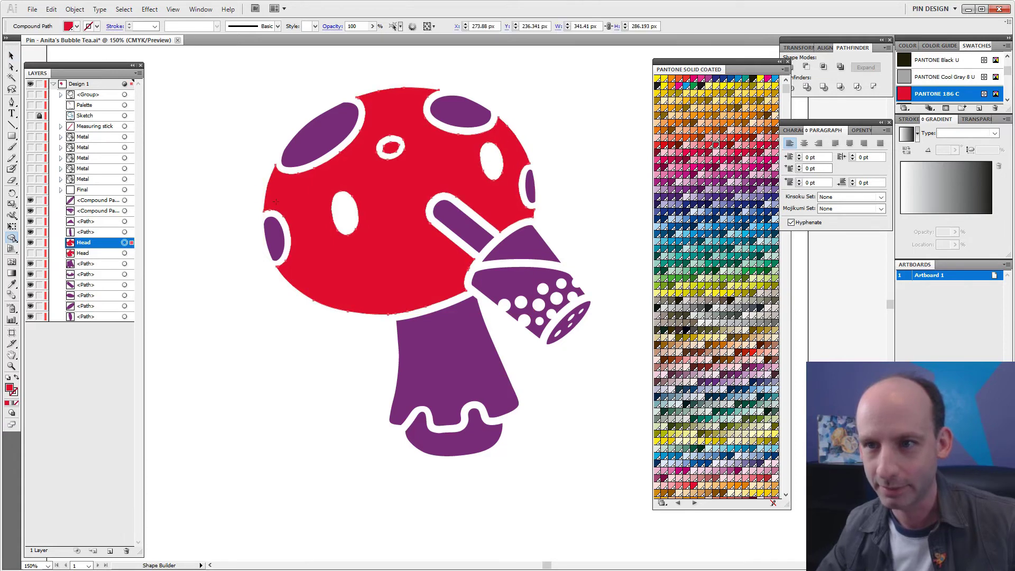
left_click(323, 180, "alt")
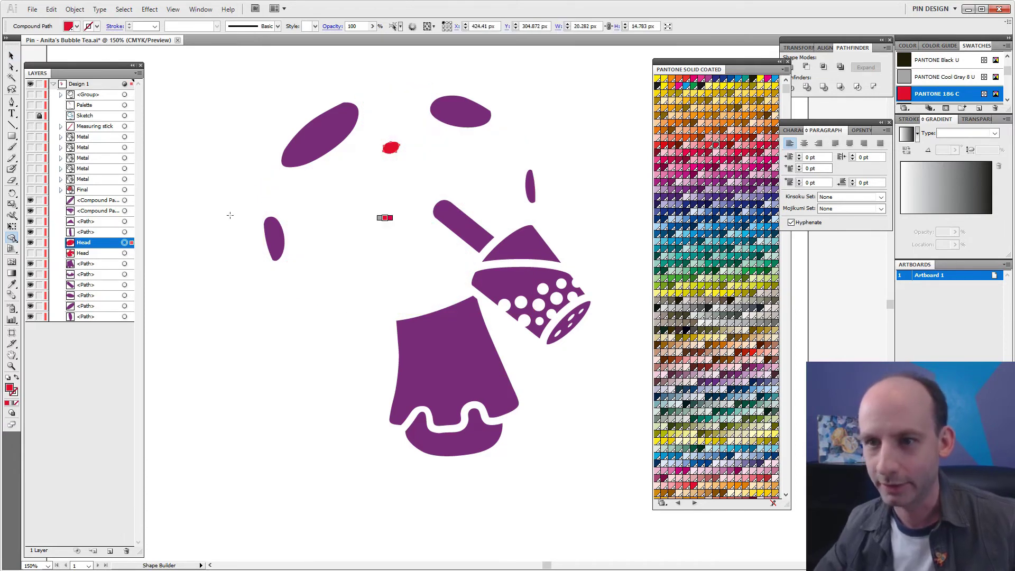
left_click(30, 253)
Group the small centre spot and the four purple edge spots into one object
key("v")
left_click(390, 150)
left_click(323, 138, "shift")
left_click(280, 235, "shift")
left_click(460, 112, "shift")
left_click(532, 186, "shift")
key("ctrl+g")
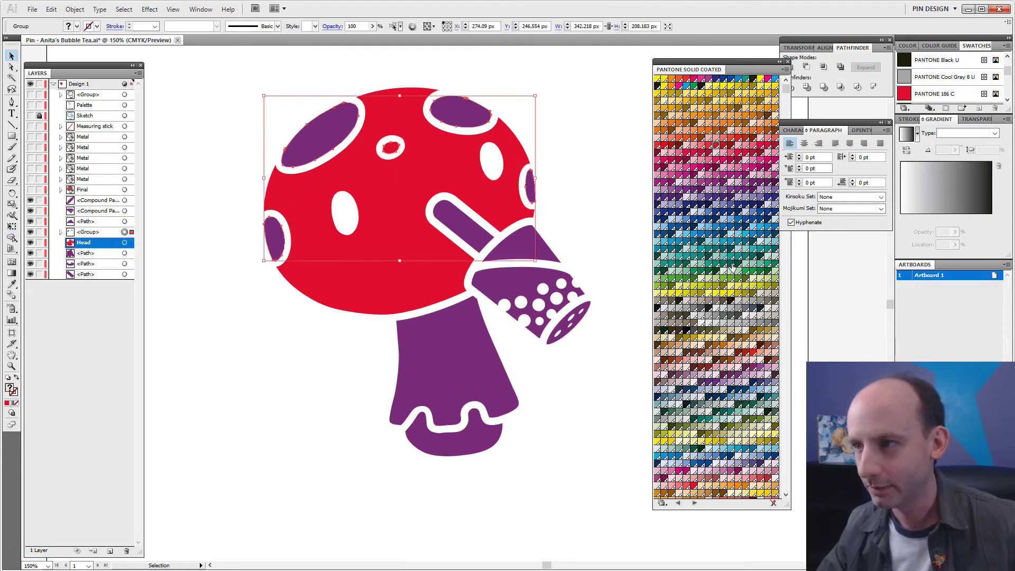
Fill the cap spots with PANTONE 677 C and show the Metal outlines in PANTONE Cool Gray 9 C
left_click(694, 471)
left_click(621, 242)
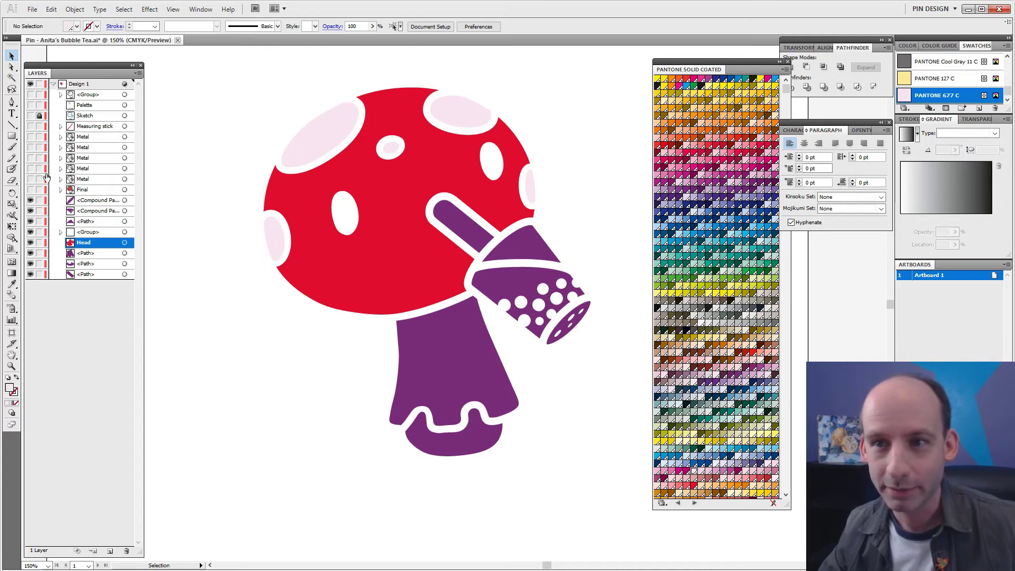
left_click(30, 179)
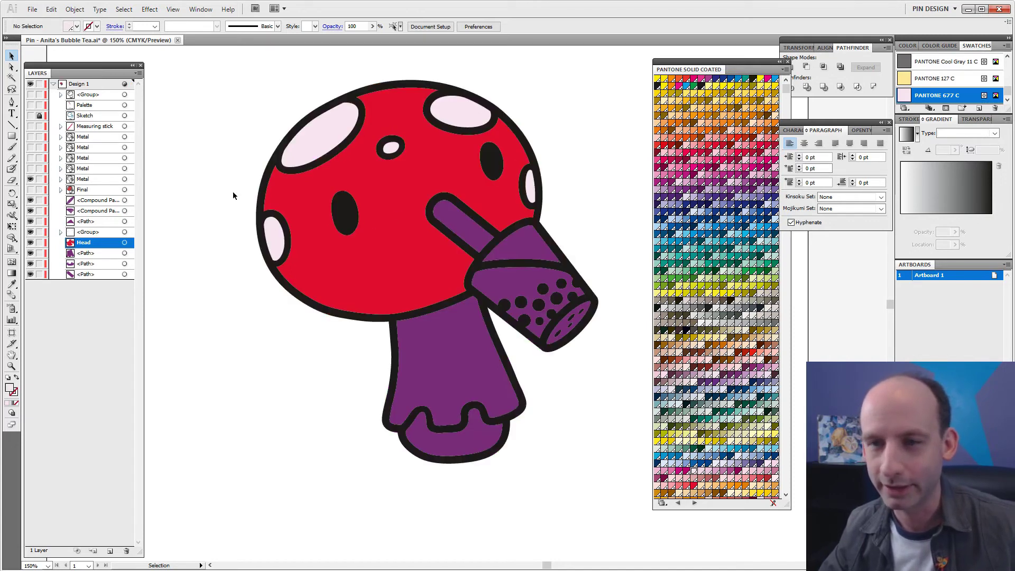
left_click(126, 180)
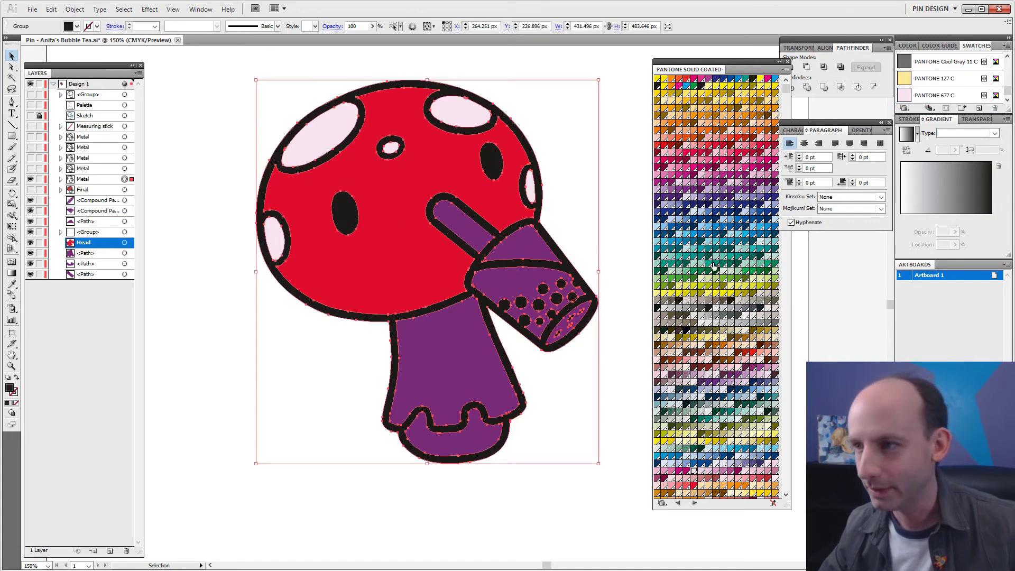
left_click(761, 323)
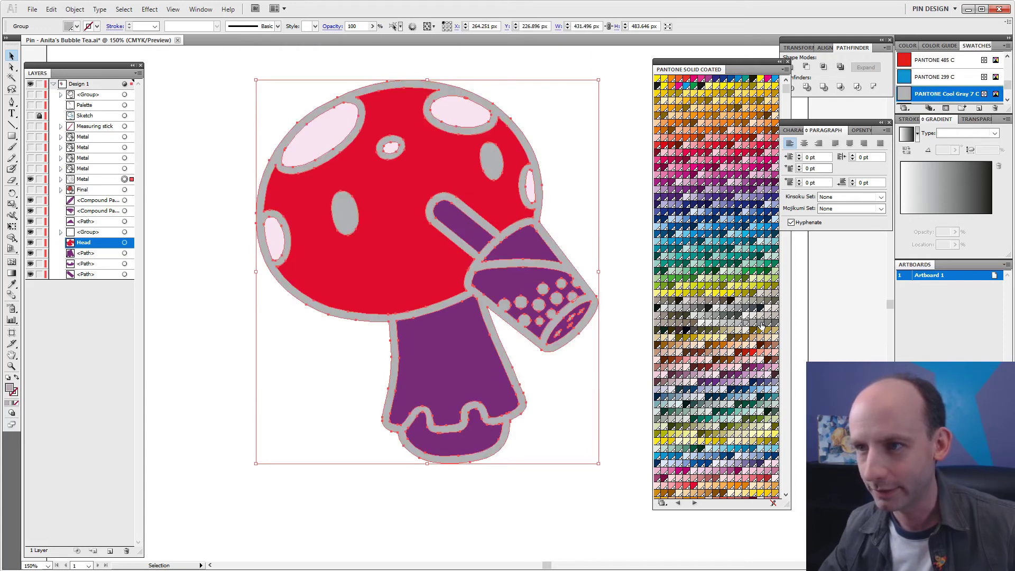
left_click(761, 329)
left_click(246, 309)
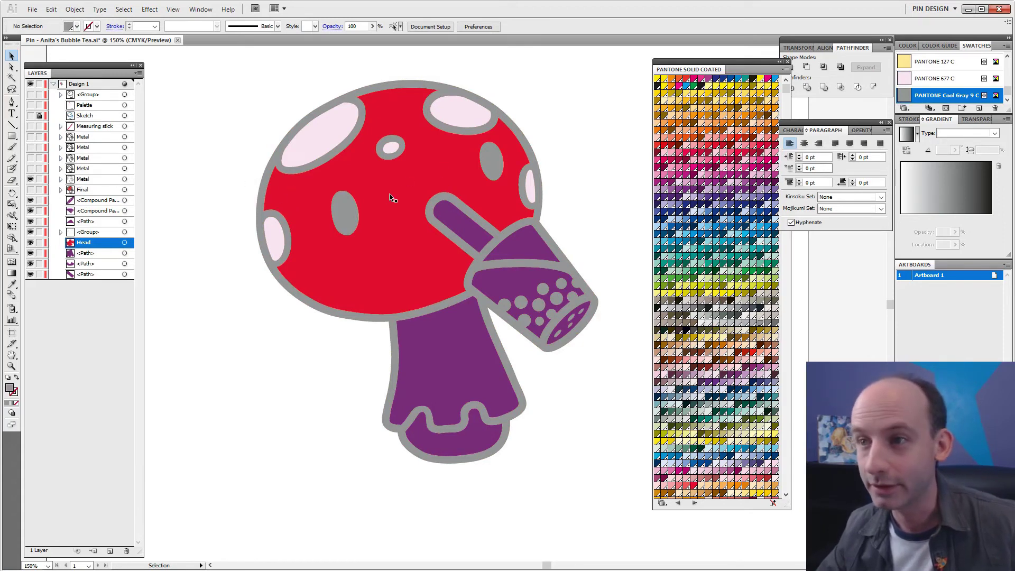
Fill the stem and its base with near-white light grey
left_click(467, 388)
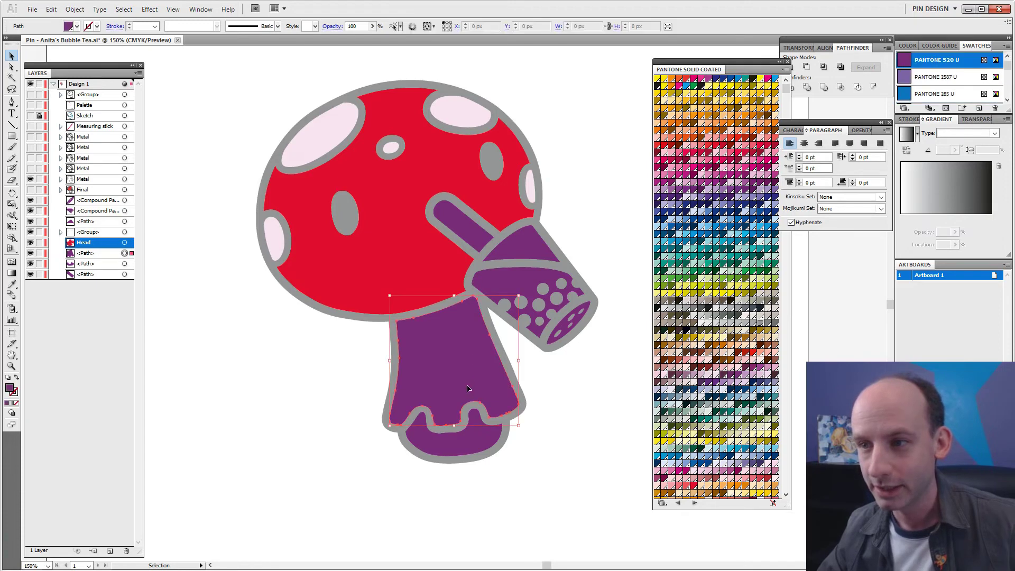
left_click(701, 323)
left_click(476, 442)
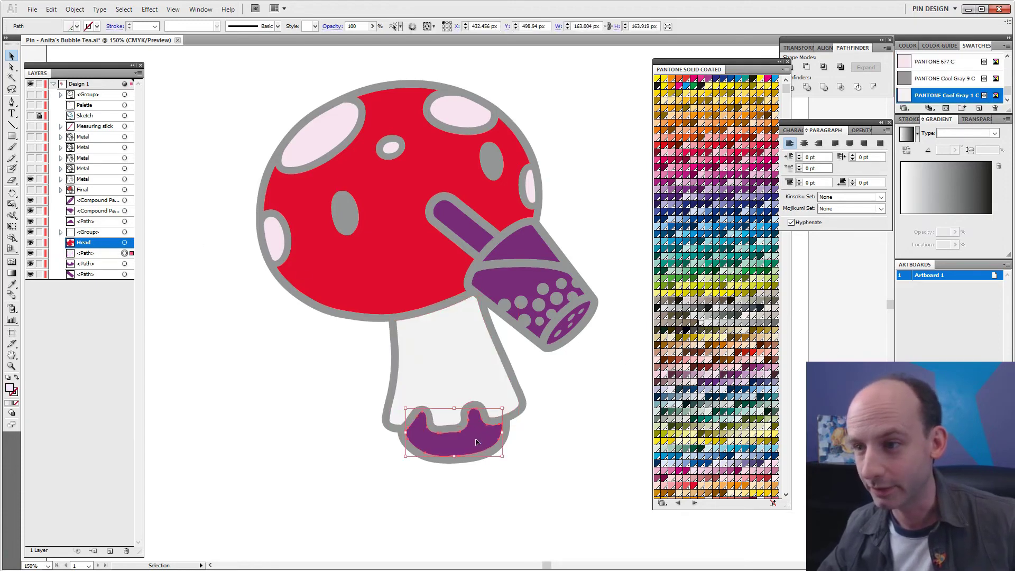
left_click(701, 325)
left_click(543, 440)
Colour the cup lid pale peach, the straw blue PANTONE 306 C, and the cup body pink PANTONE 701 C
left_click(541, 245)
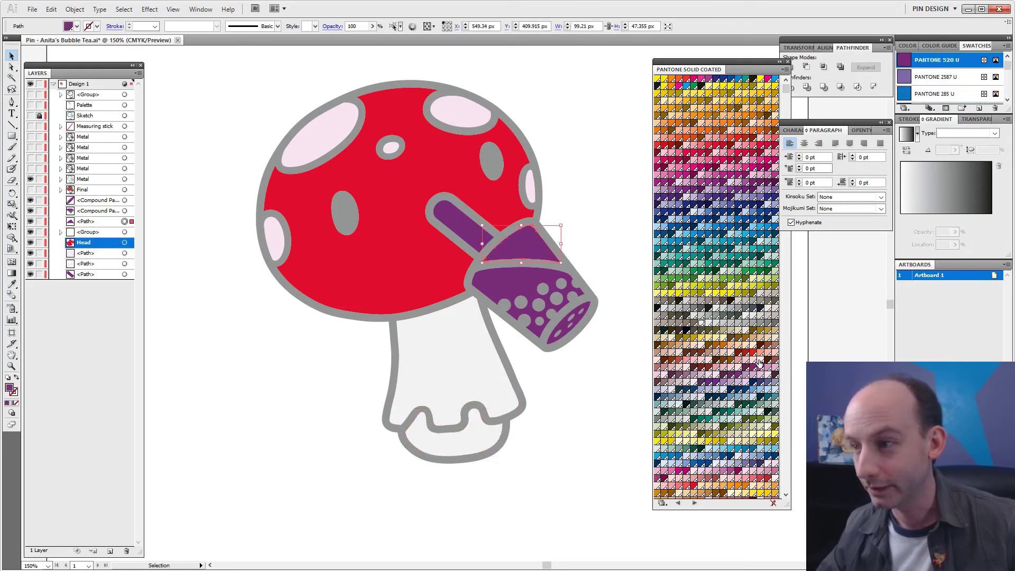
left_click(668, 311)
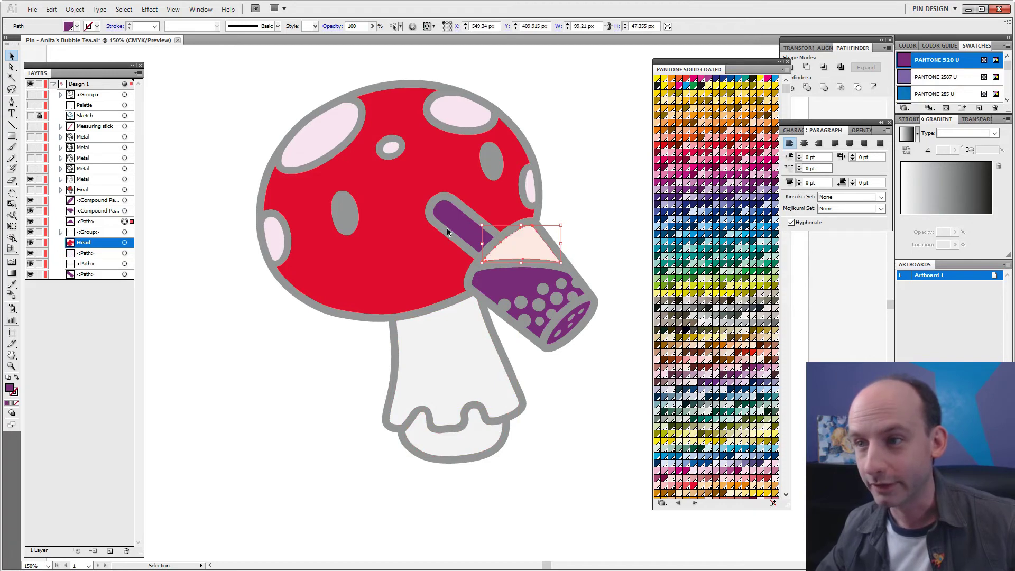
left_click(746, 235)
left_click(576, 316)
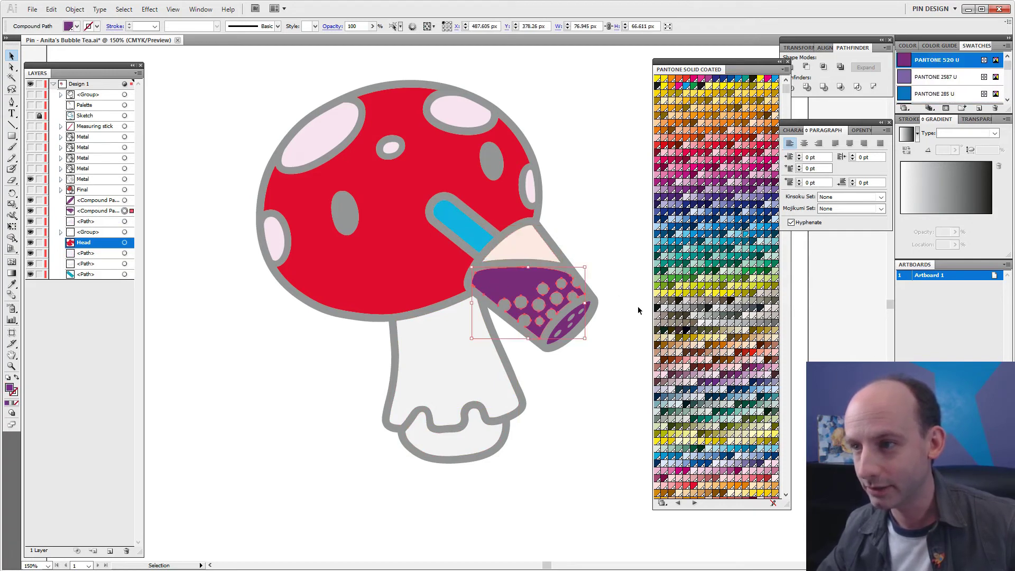
left_click(576, 316, "shift")
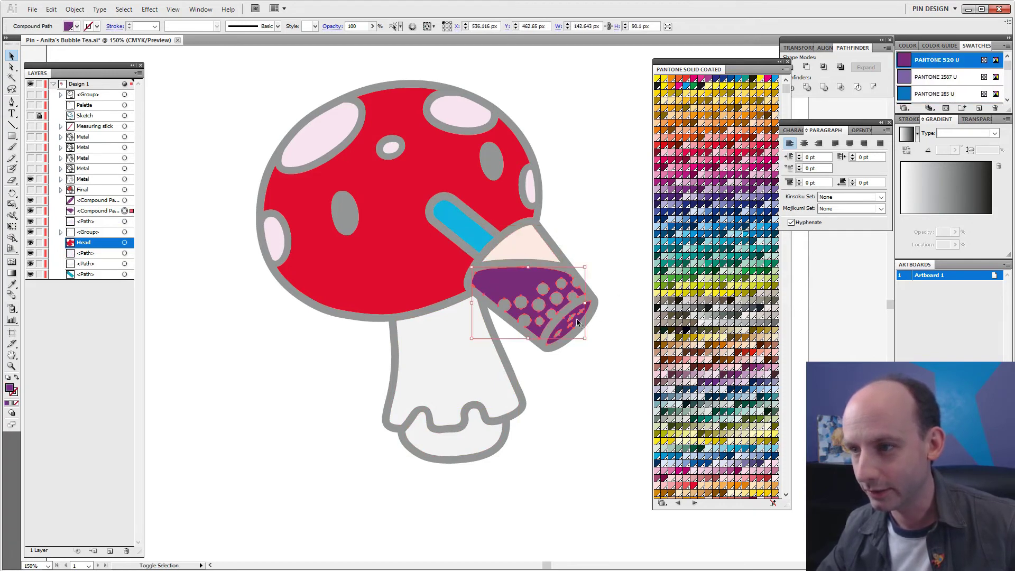
left_click(745, 478)
left_click(576, 410)
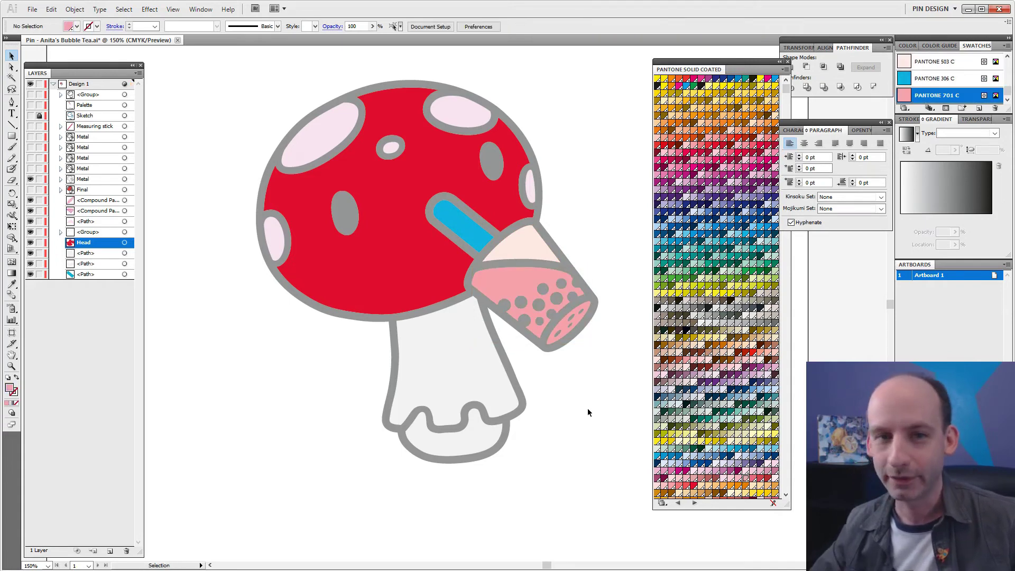
left_click(544, 312)
left_click(565, 323)
left_click(396, 245)
left_click(470, 365)
left_click(516, 477)
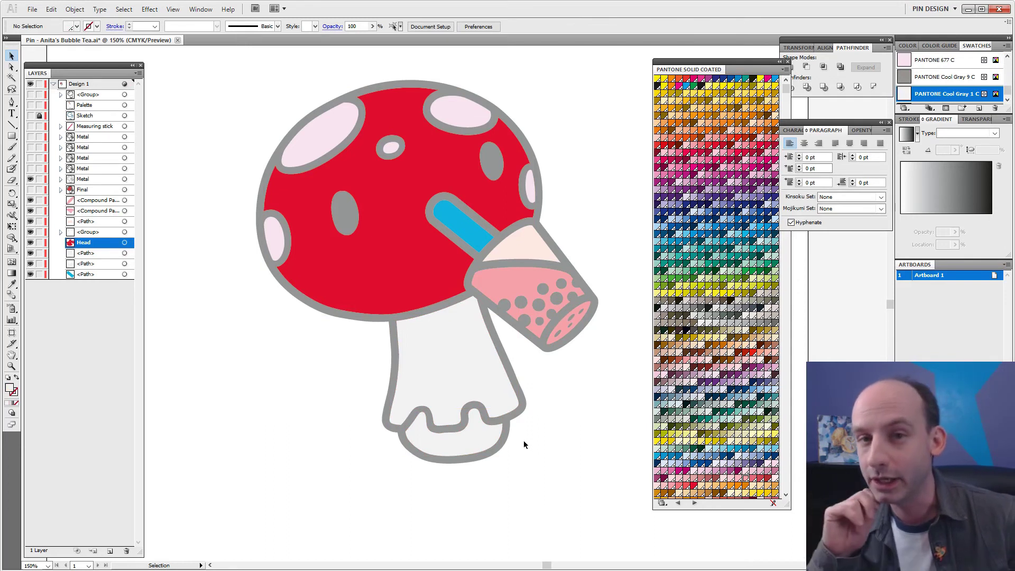
left_click(484, 181)
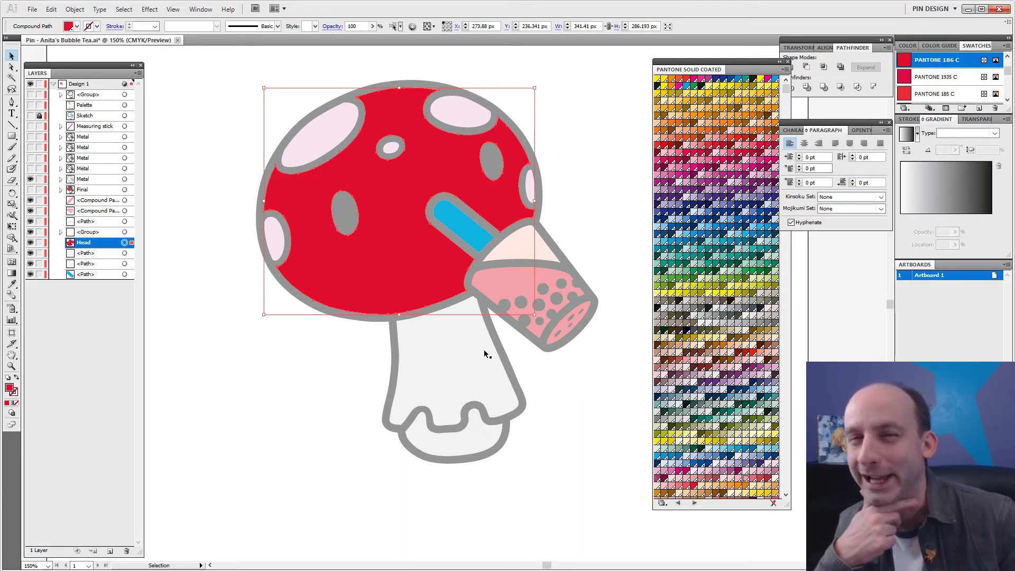
left_click(522, 481)
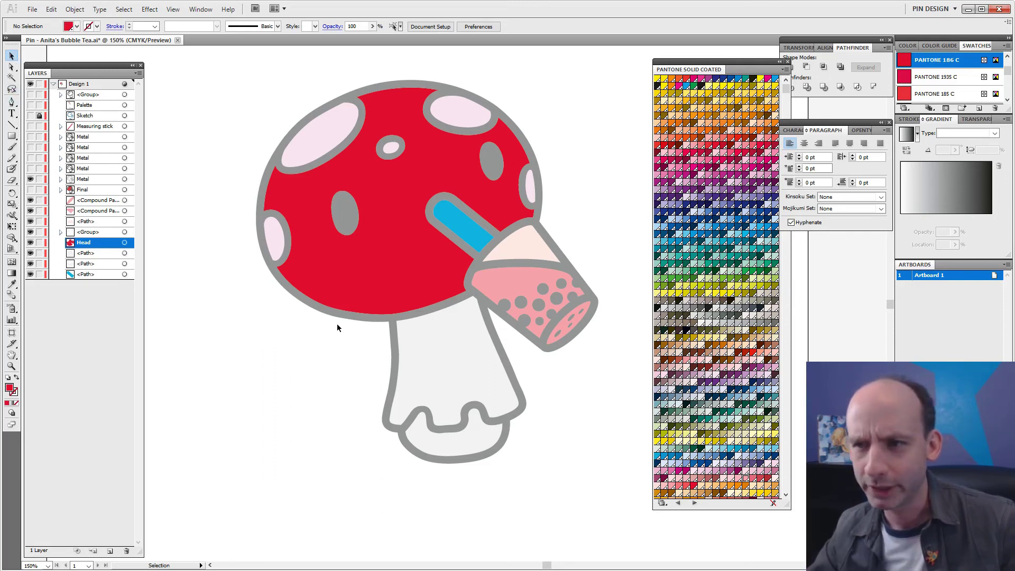
key("z")
left_click_drag(254, 241, 401, 369)
key("v")
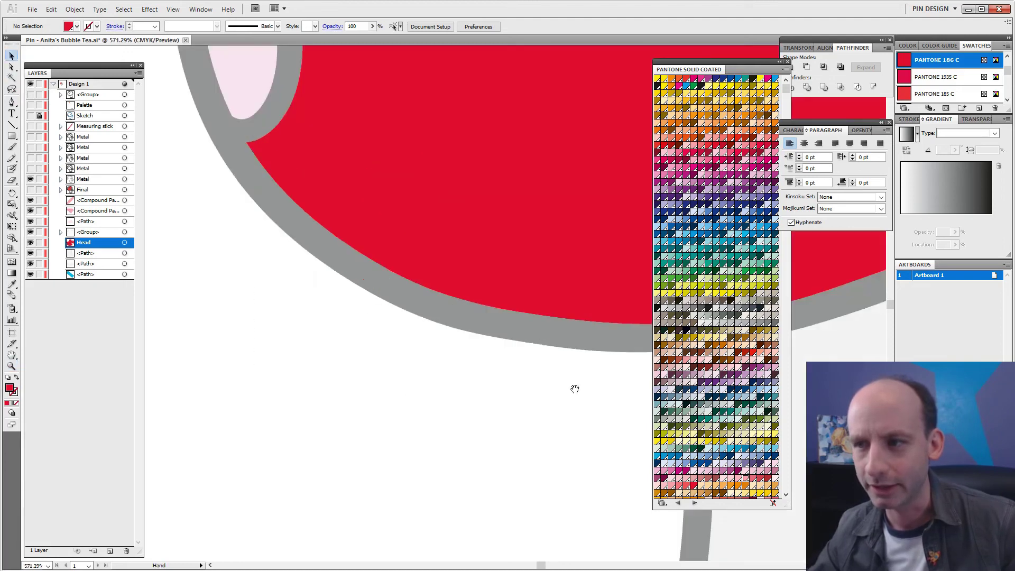
left_click_drag(568, 385, 404, 412)
left_click_drag(465, 64, 506, 218)
left_click_drag(518, 466, 521, 228)
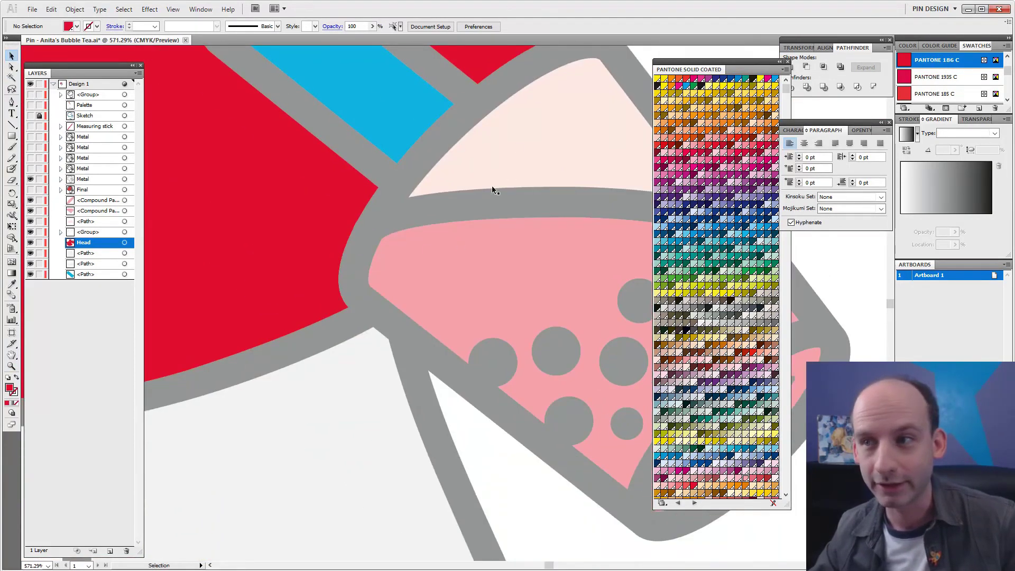
left_click_drag(550, 121, 518, 206)
key("z")
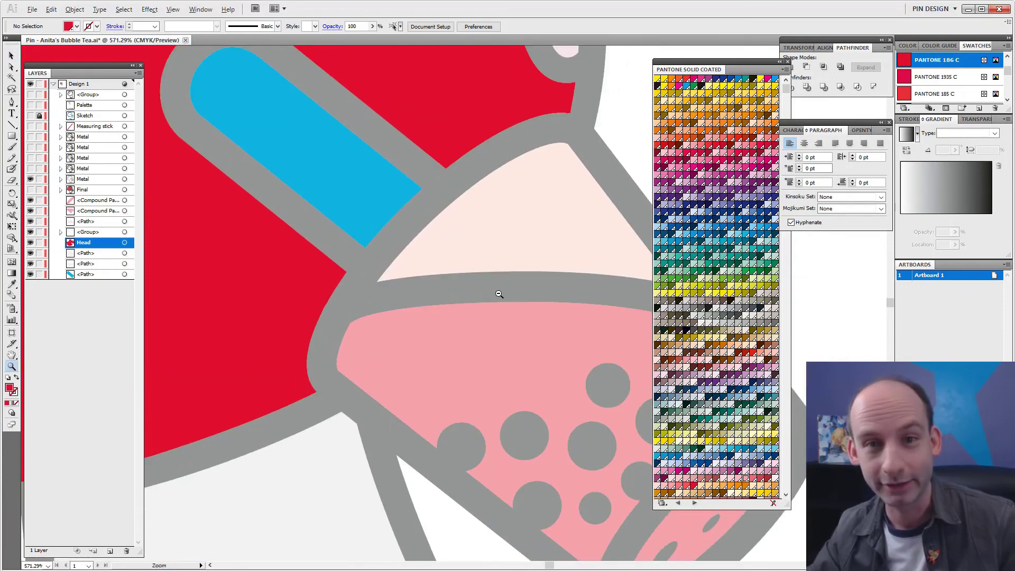
left_click(499, 294, "alt")
left_click_drag(302, 266, 502, 271)
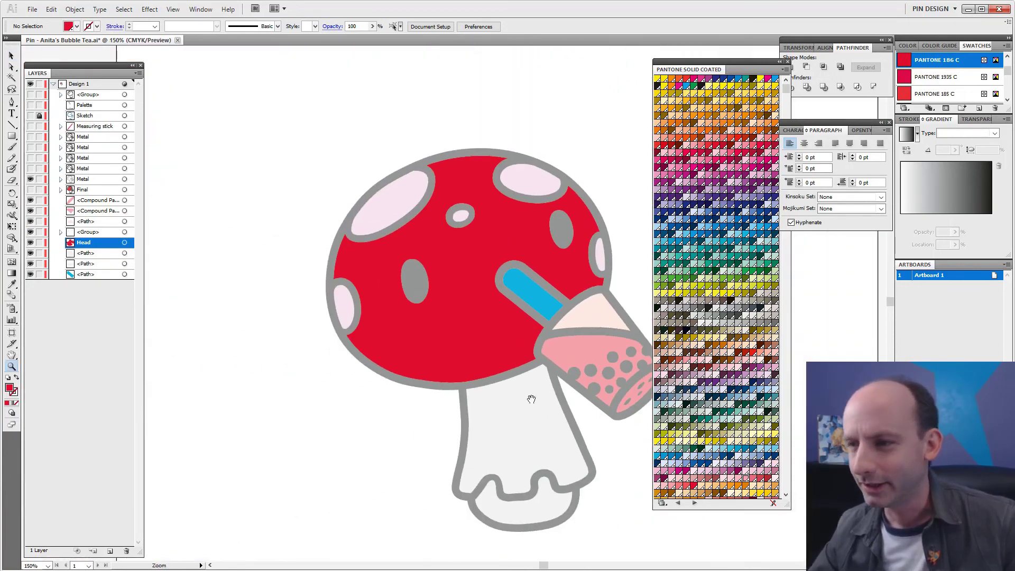
left_click_drag(551, 372, 503, 317)
left_click_drag(493, 283, 485, 344)
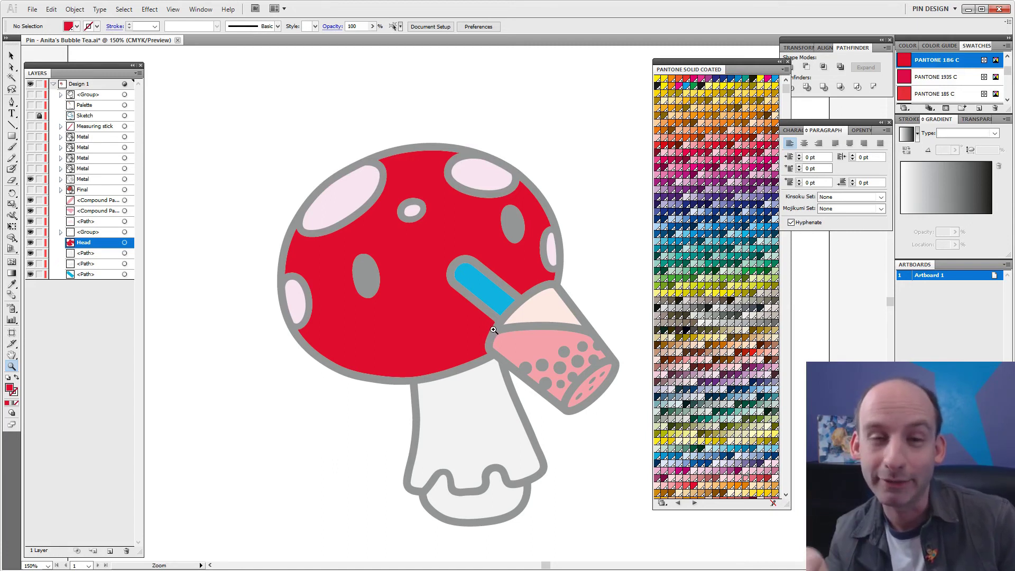
scroll(496, 326, "down", 2)
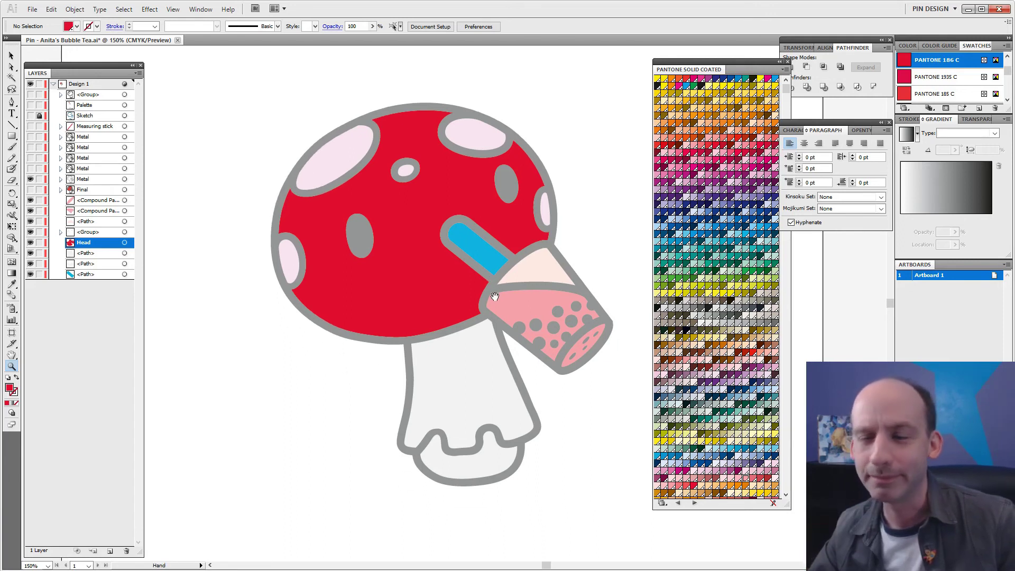